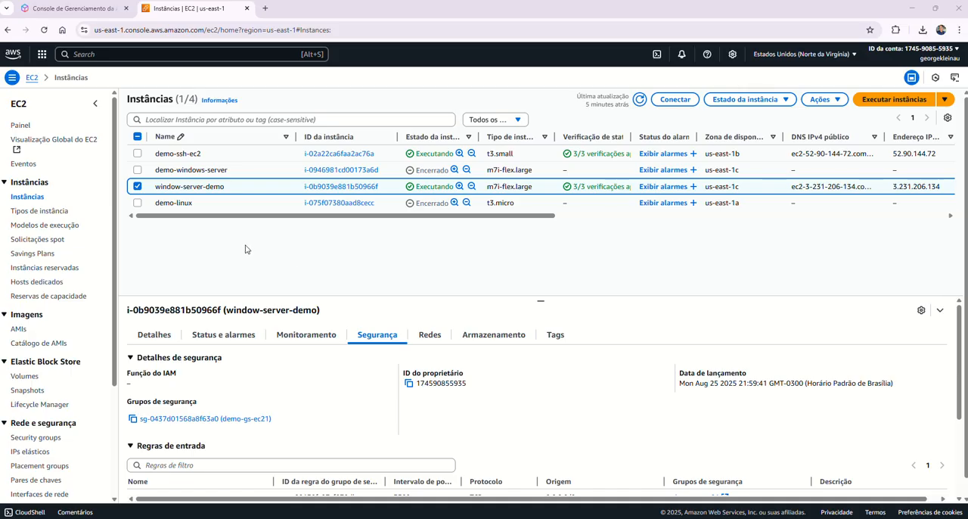
Step: Open the details of the demo-ssh-ec2 instance and display its storage information
click(180, 157)
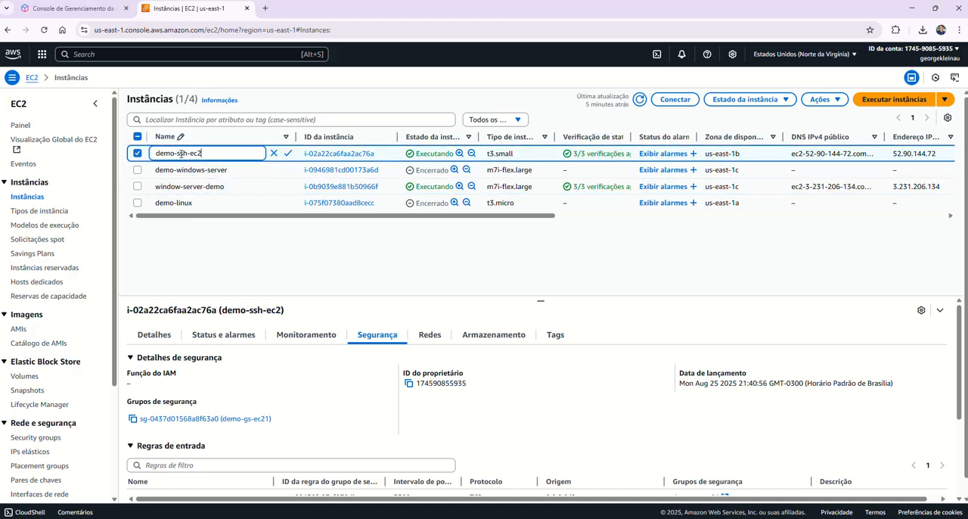
click(332, 155)
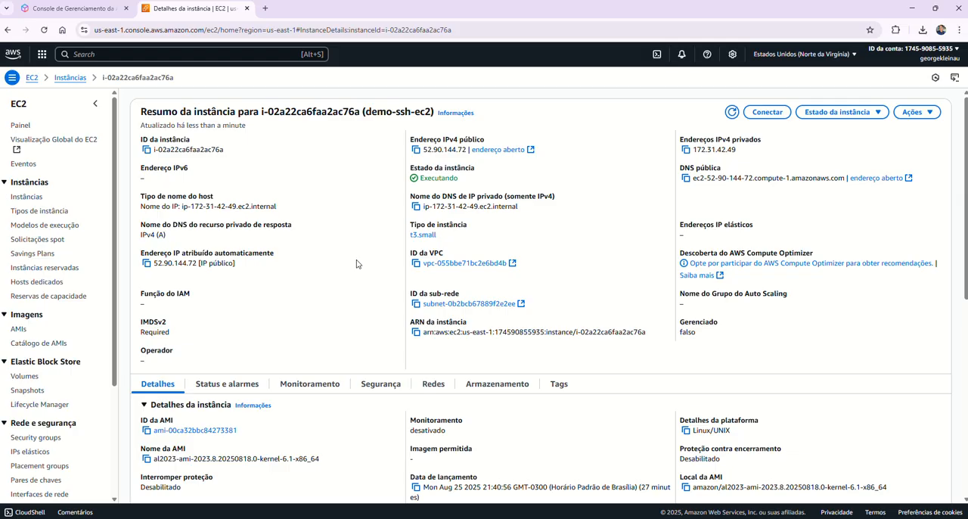
click(497, 383)
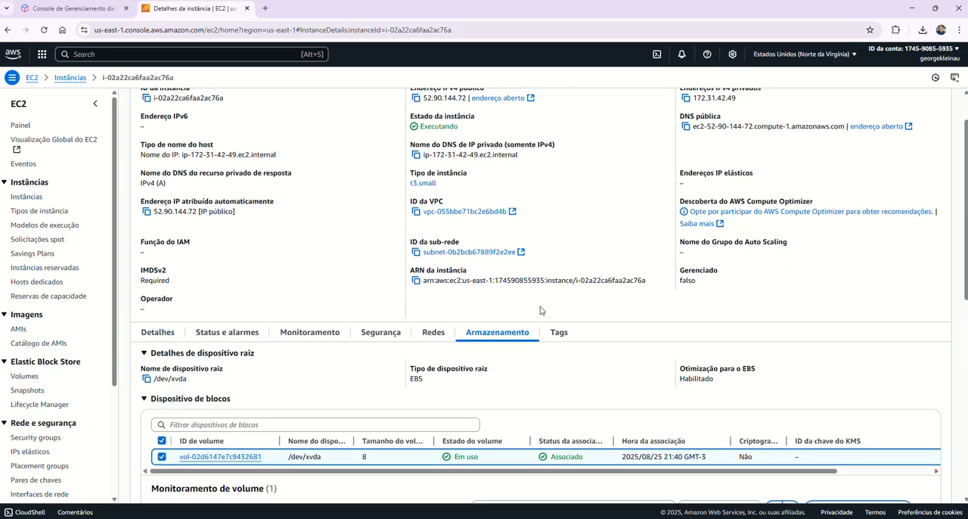
scroll(515, 326, down, 3)
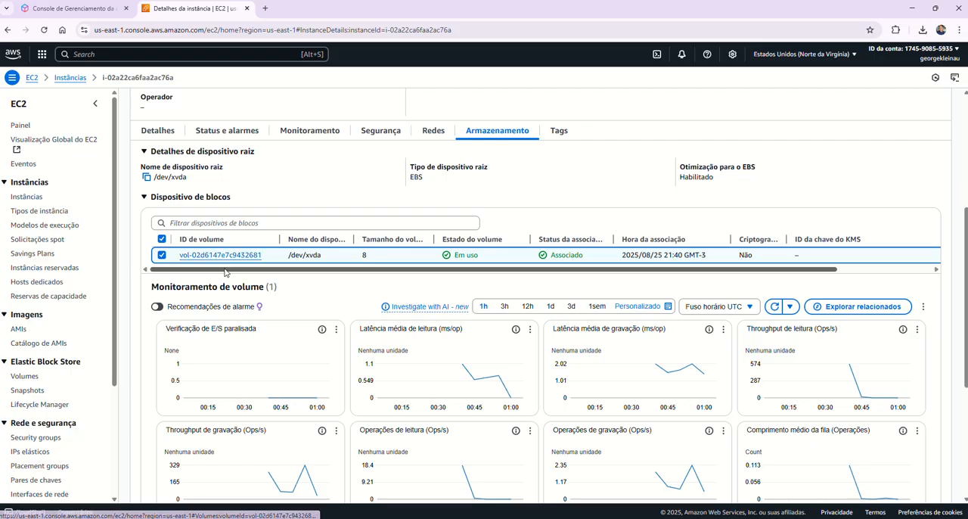
Step: Examine the root volume's row in the block devices table, including its size, attachment status and delete-on-termination setting
drag(230, 271, 370, 290)
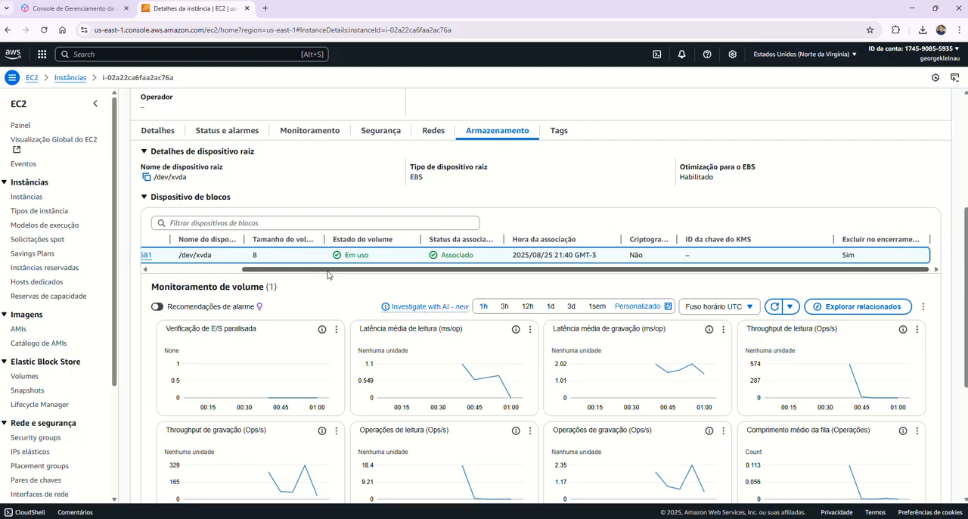
drag(327, 271, 241, 269)
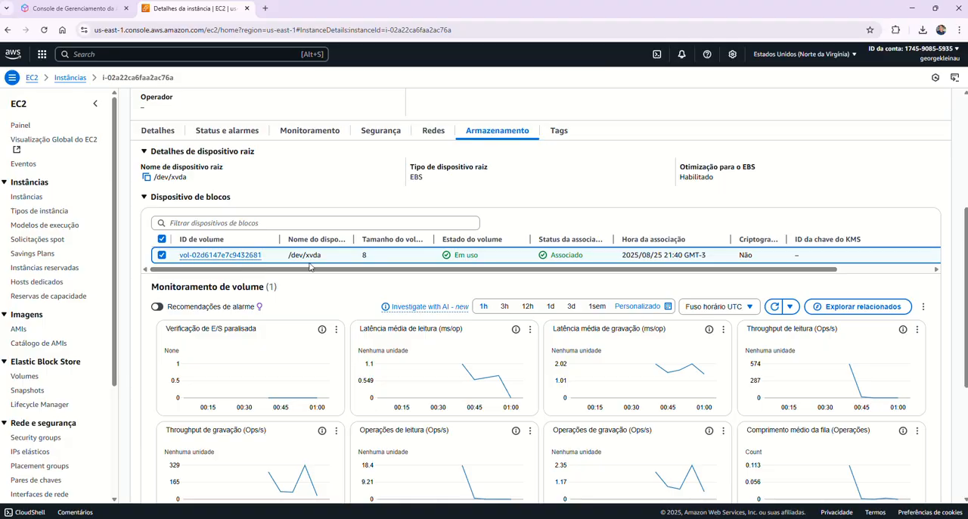
drag(356, 241, 373, 240)
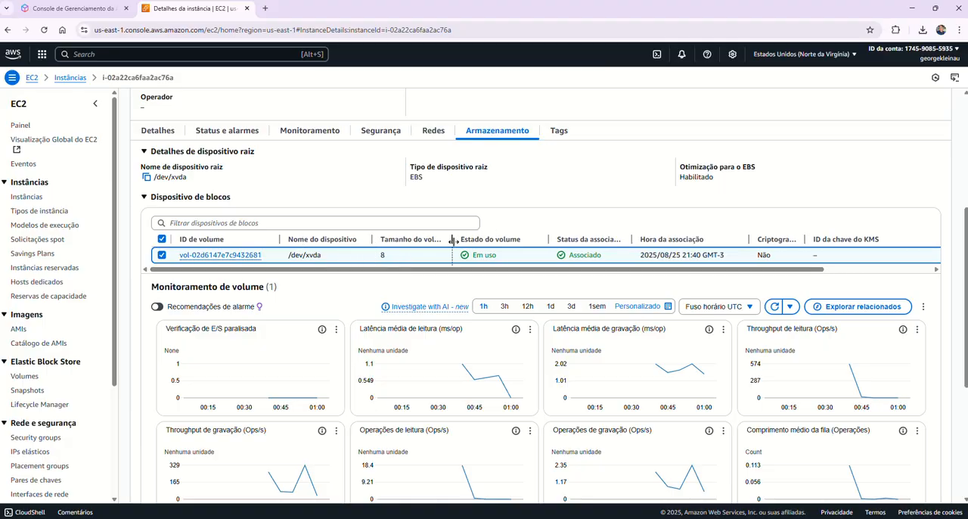
drag(449, 240, 459, 241)
drag(417, 269, 486, 275)
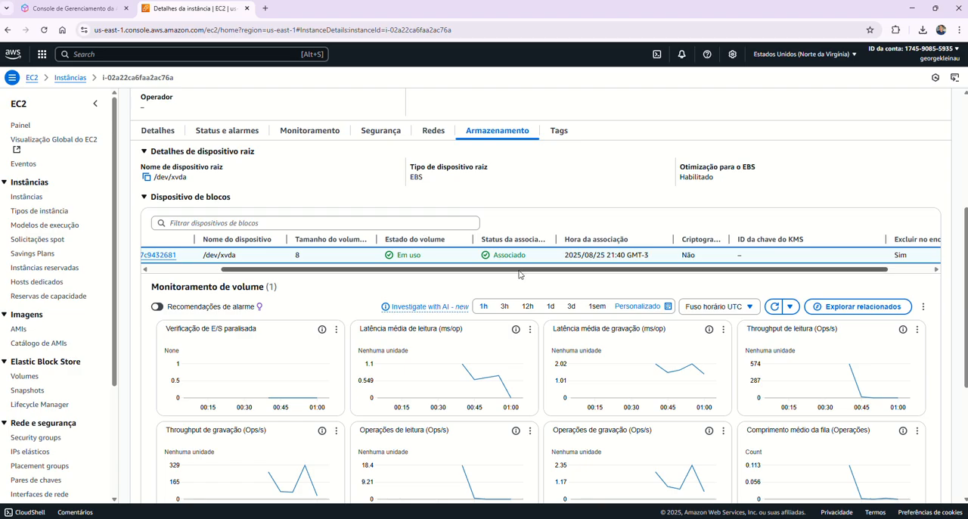
drag(521, 274, 565, 276)
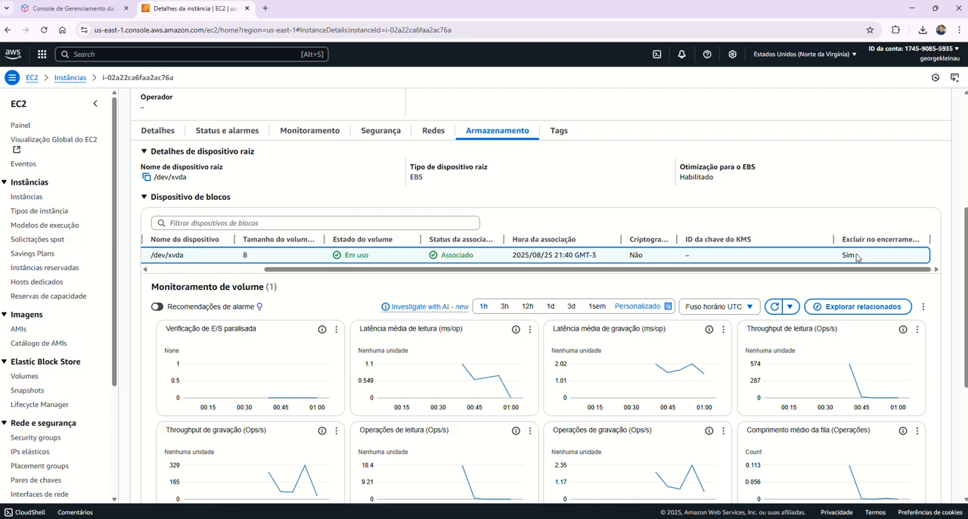
drag(847, 270, 620, 261)
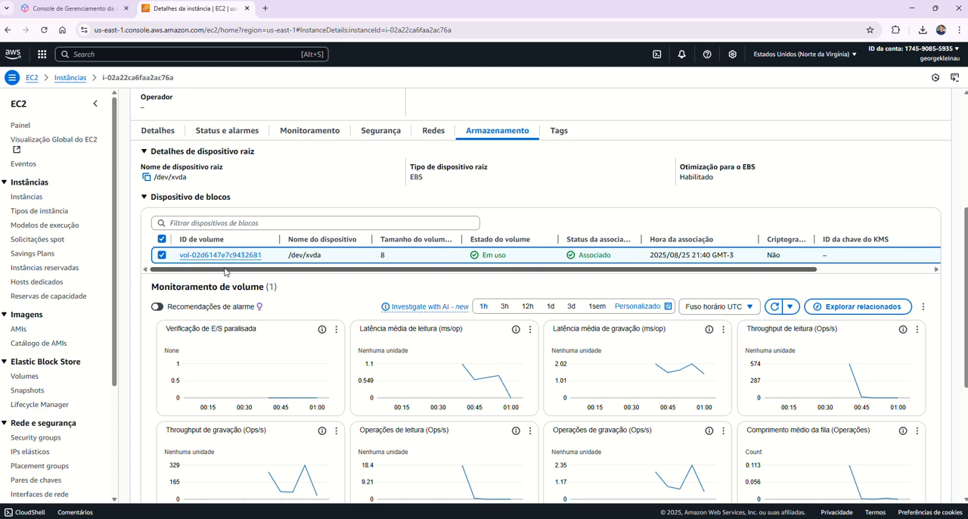
Step: Check the instance's availability zone in its networking details
scroll(225, 272, up, 3)
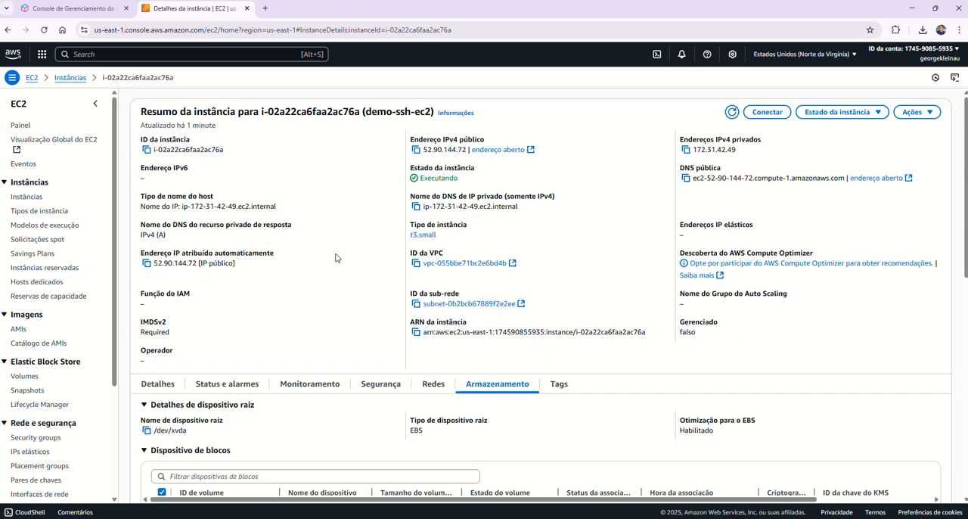
scroll(336, 258, down, 1)
scroll(336, 258, up, 1)
scroll(339, 248, down, 1)
scroll(338, 253, down, 2)
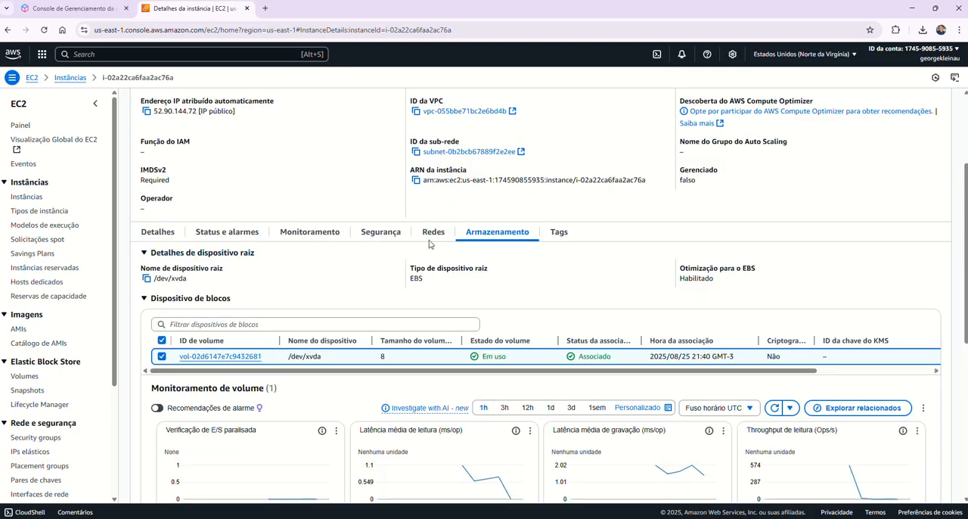
click(433, 232)
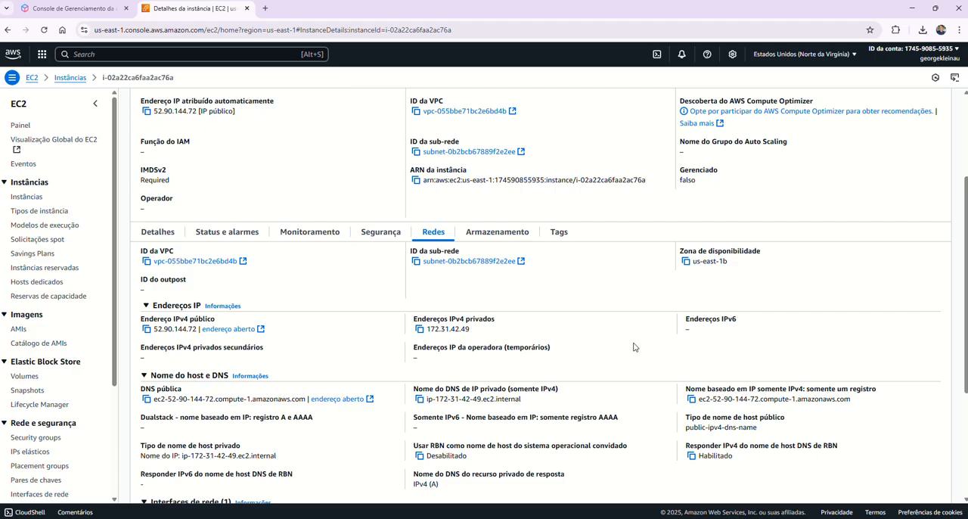
scroll(597, 349, down, 1)
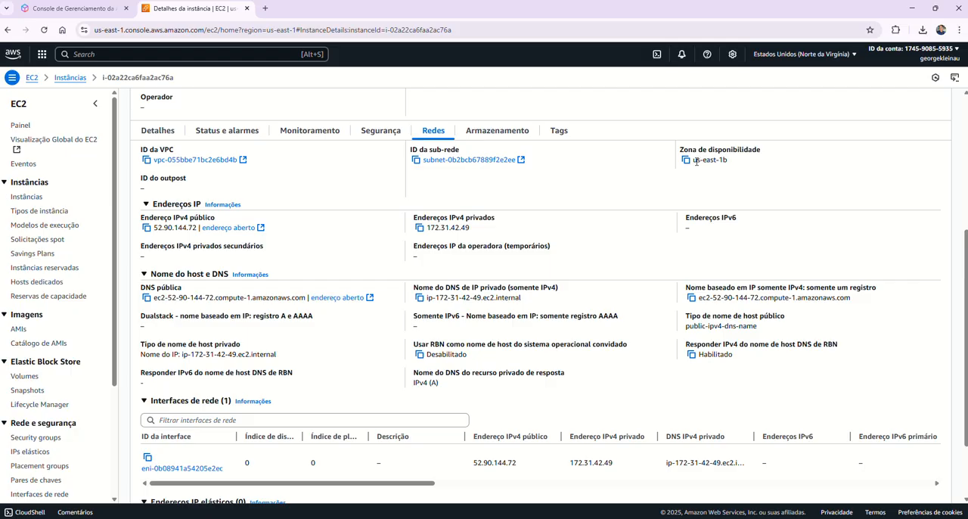
drag(694, 162, 726, 166)
scroll(579, 242, up, 2)
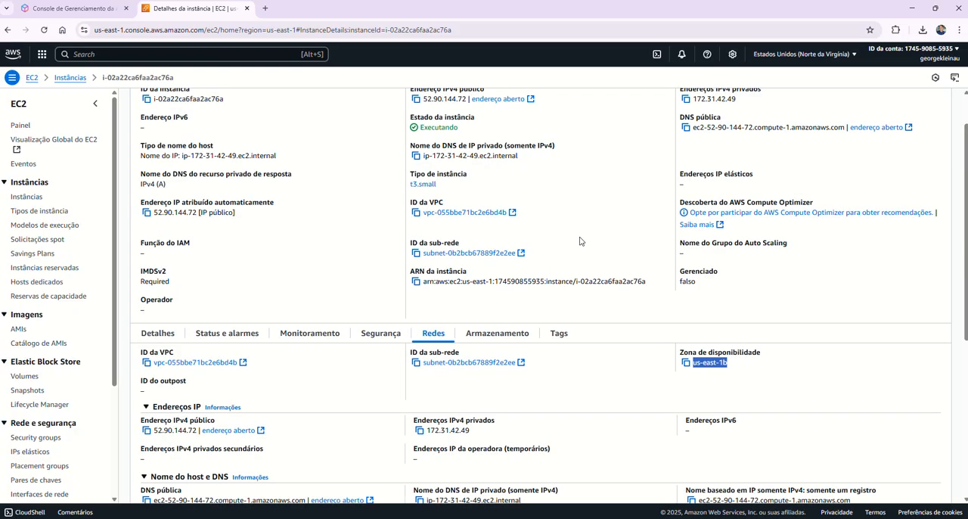
Step: Review the instance's storage details again and inspect the 8 GiB gp3 volume in the EBS volumes list
click(479, 333)
scroll(360, 421, down, 1)
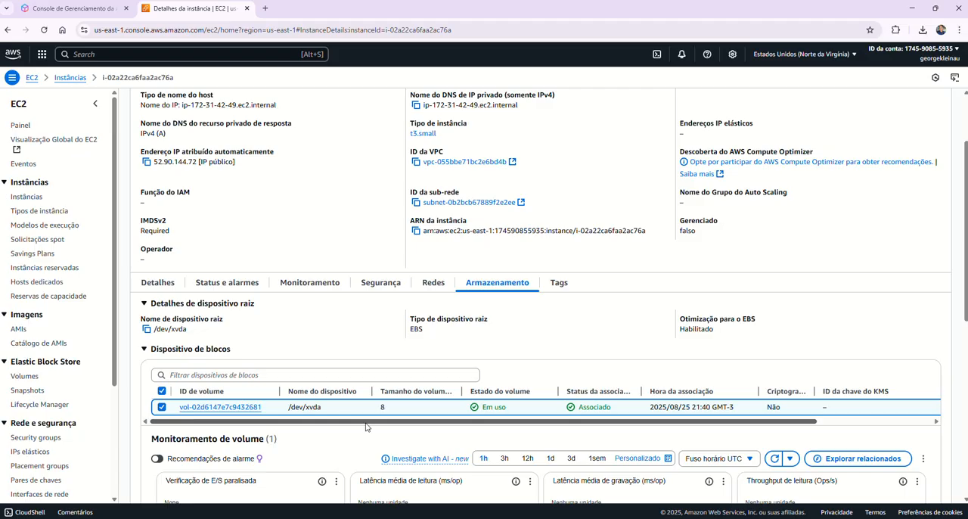
click(25, 377)
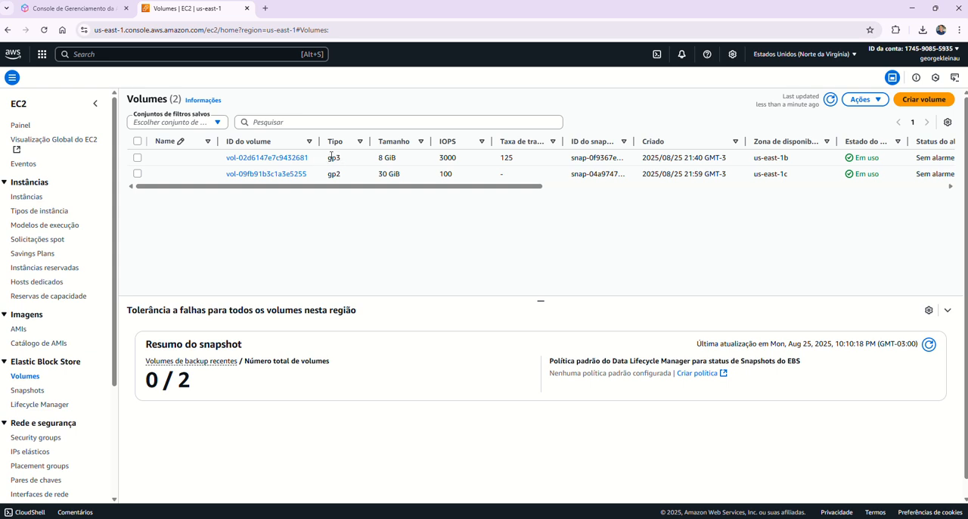
drag(328, 157, 397, 156)
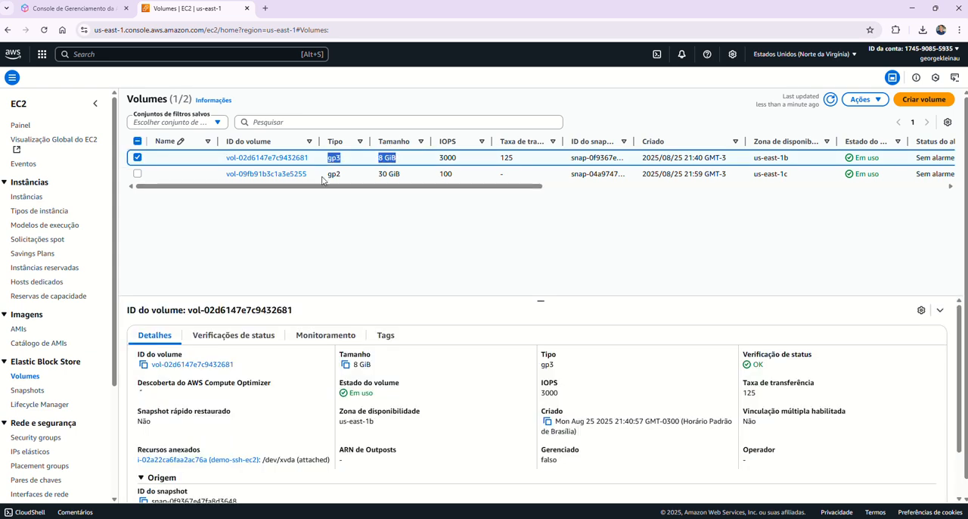
click(456, 221)
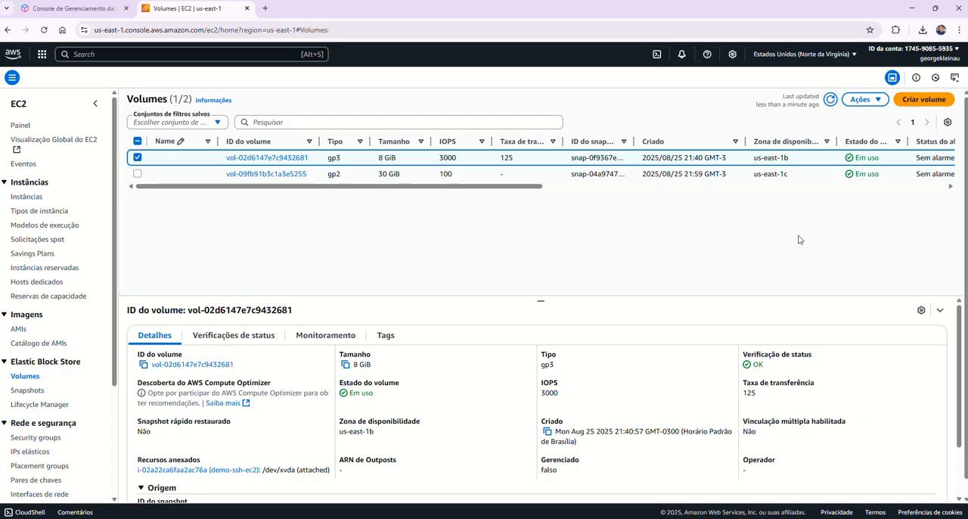
Step: Start a new EBS volume of type SSD de uso geral (gp3) with a size of 10 GiB
click(914, 101)
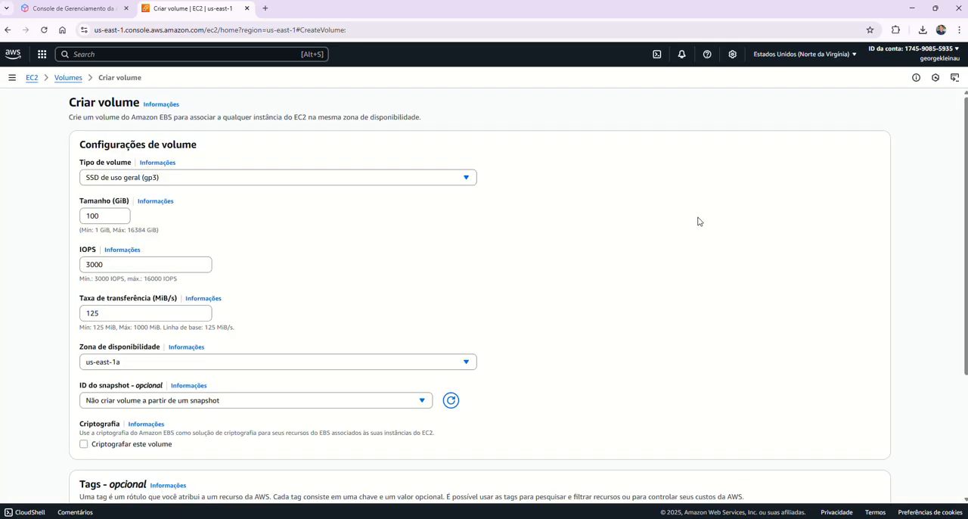
click(465, 180)
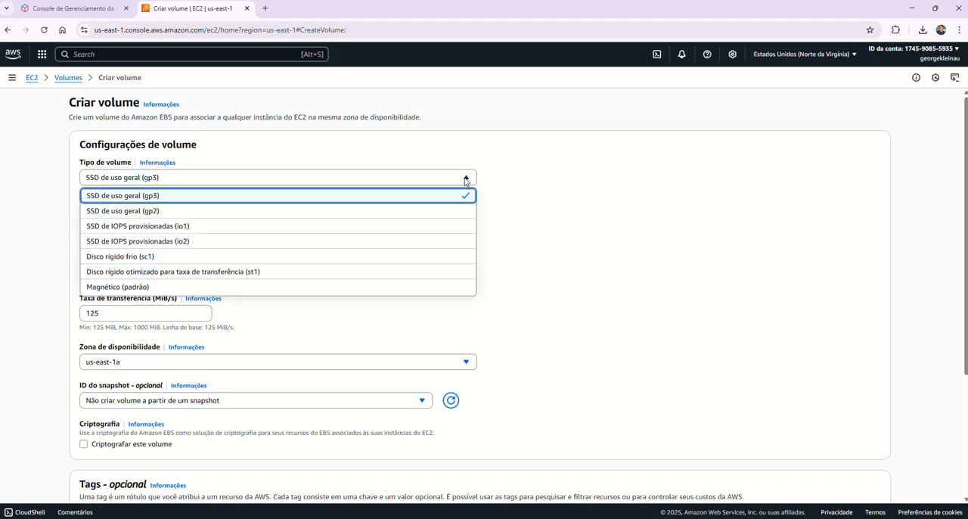
click(454, 196)
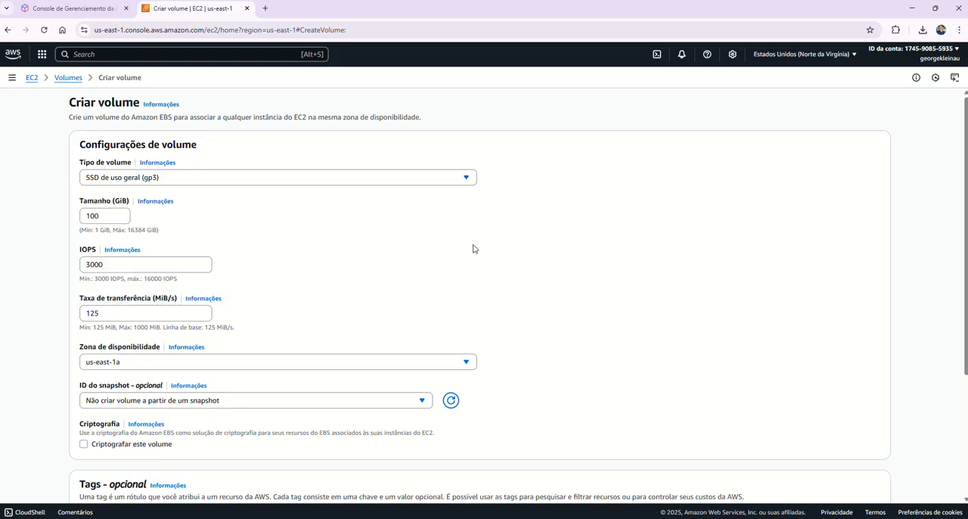
click(109, 214)
drag(110, 212, 82, 214)
text(10)
click(244, 237)
Step: Set the availability zone to us-east-1b, keep the volume without a source snapshot, and create it
scroll(277, 267, down, 2)
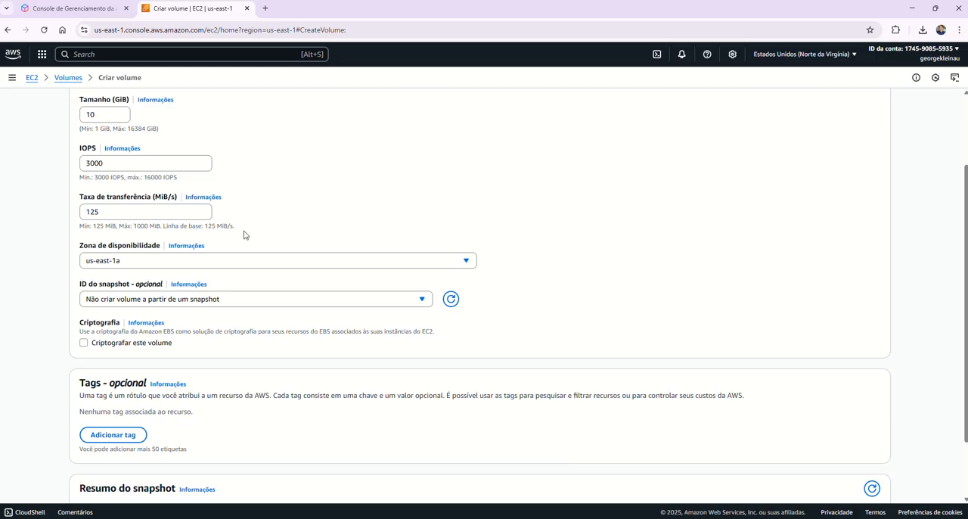
scroll(265, 231, down, 1)
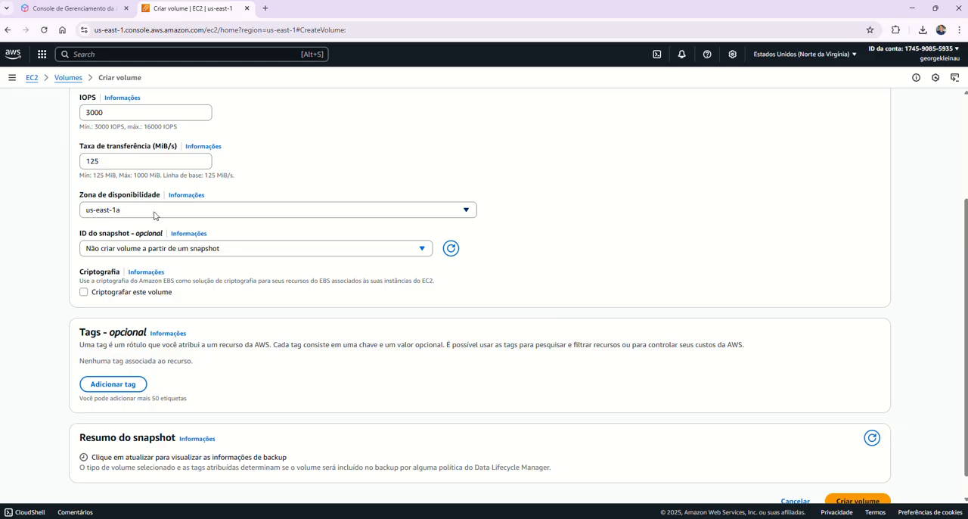
click(417, 215)
click(422, 249)
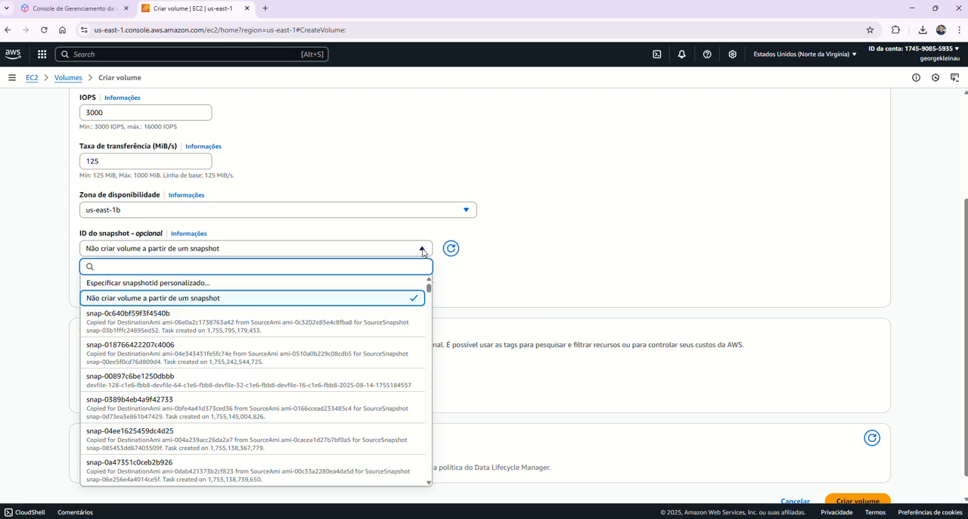
click(425, 250)
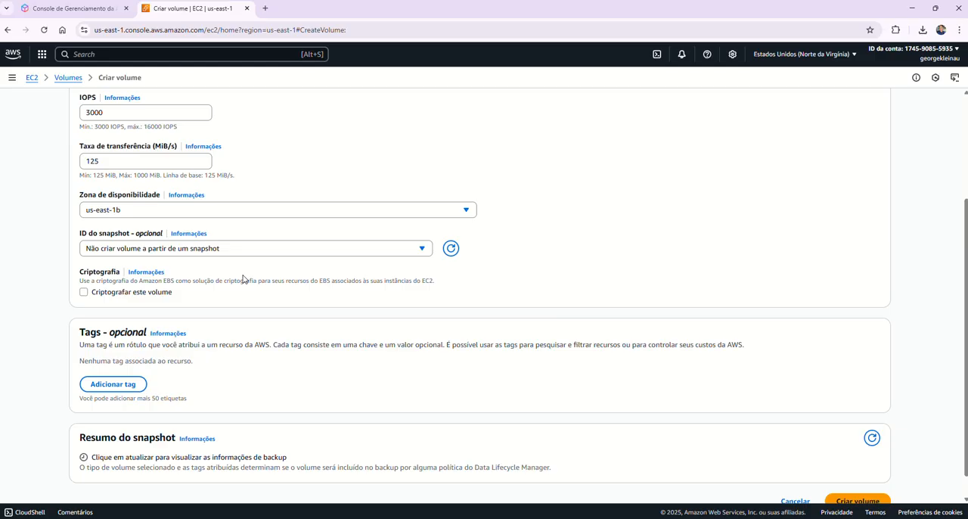
scroll(189, 272, down, 1)
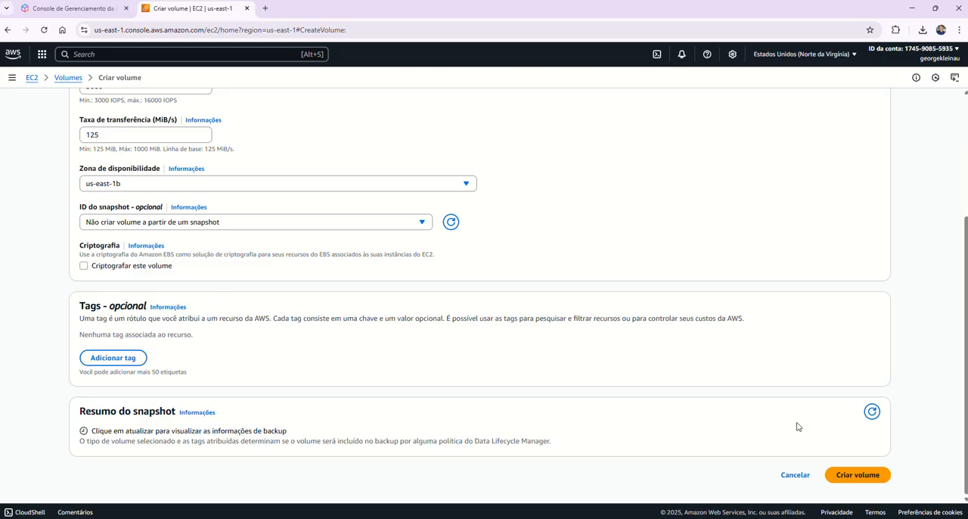
click(851, 477)
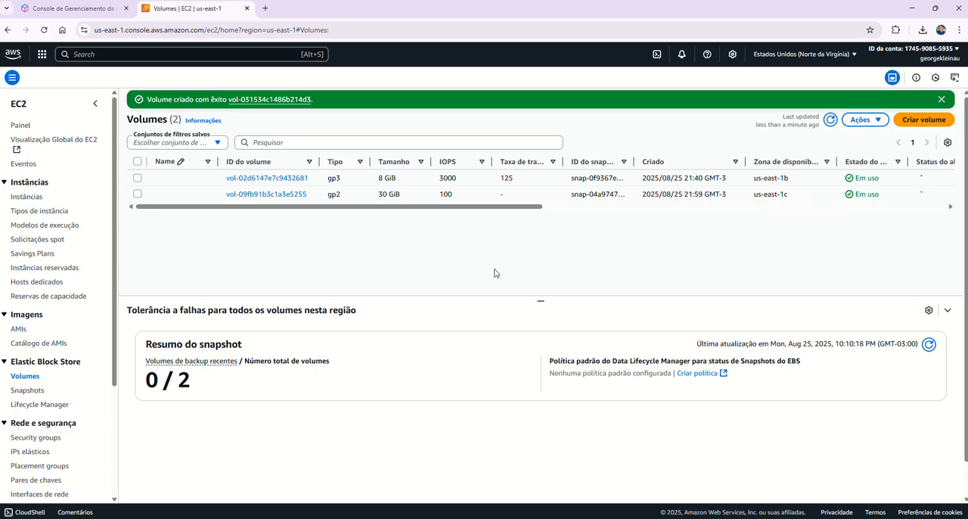
Step: Dismiss the creation notice, refresh the volumes list and check the new volume's state and attached resources
click(941, 100)
click(831, 99)
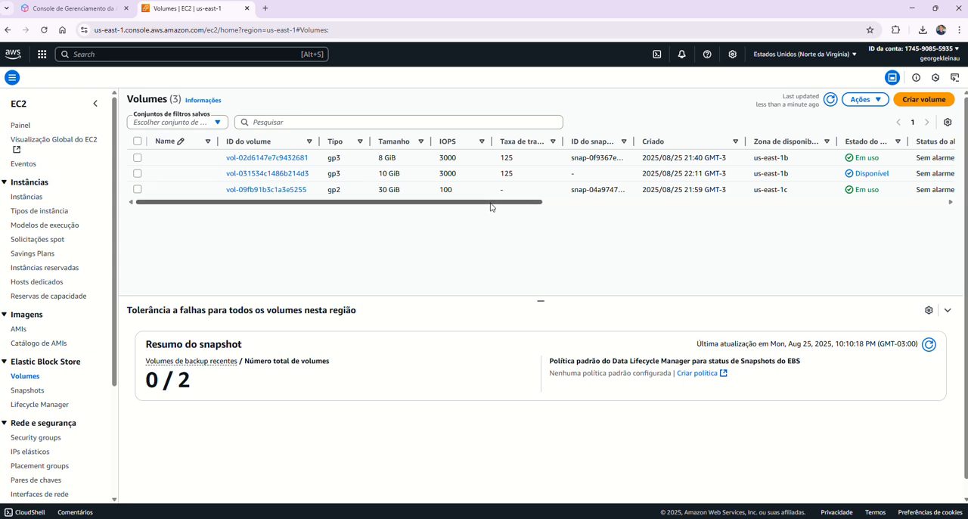
drag(492, 204, 540, 204)
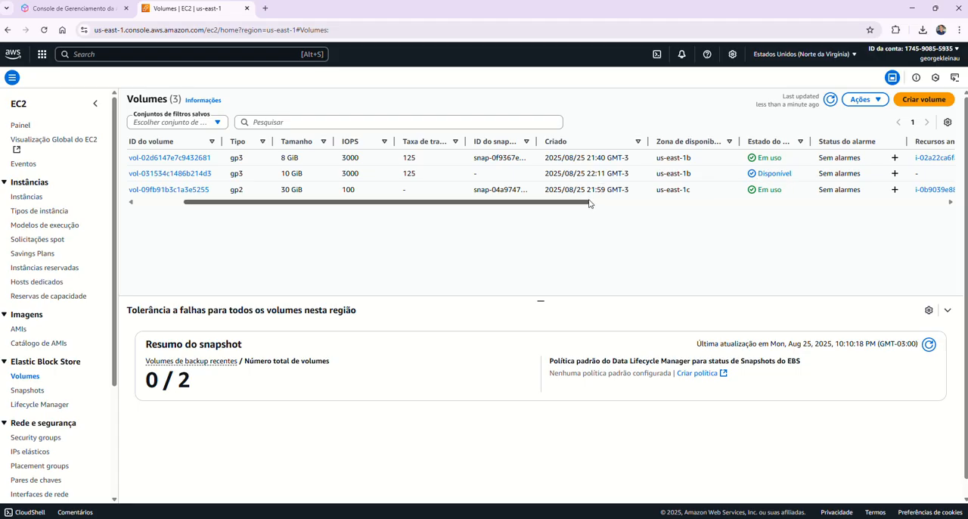
drag(589, 204, 477, 207)
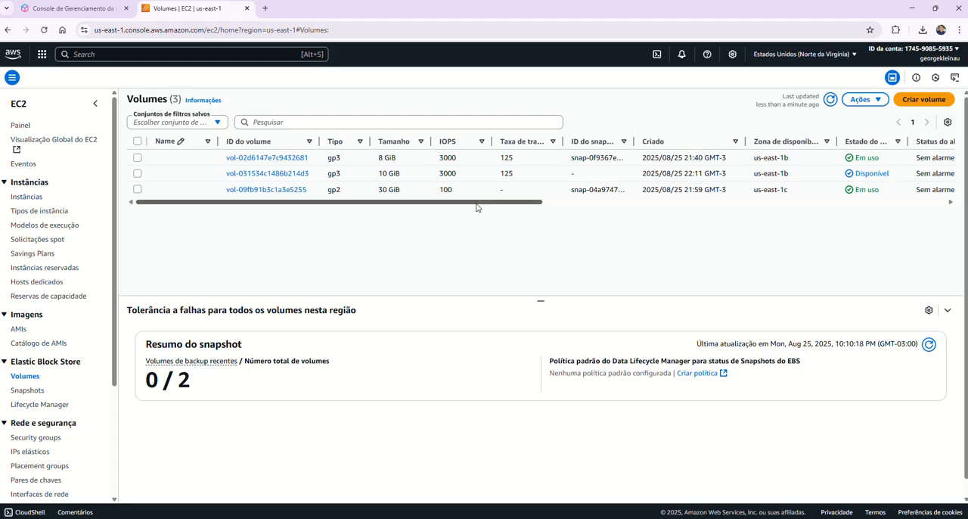
Step: Attach the available 10 GiB gp3 volume to the demo-ssh-ec2 instance with the device name /dev/sdb
click(138, 174)
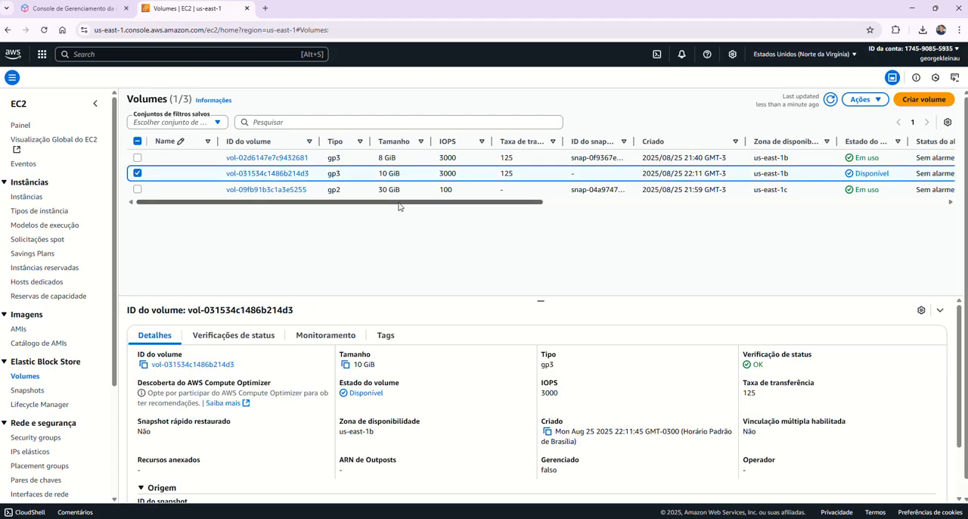
drag(399, 206, 467, 208)
click(862, 99)
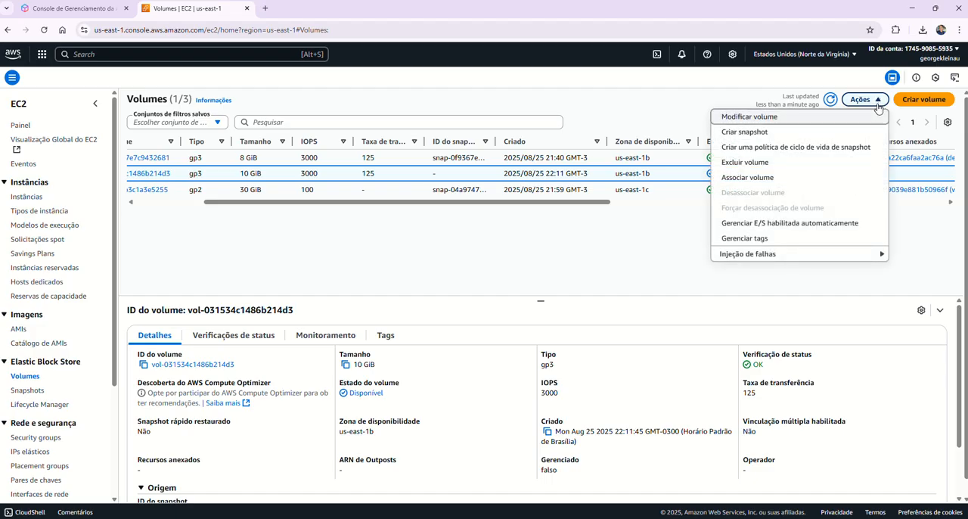
click(753, 179)
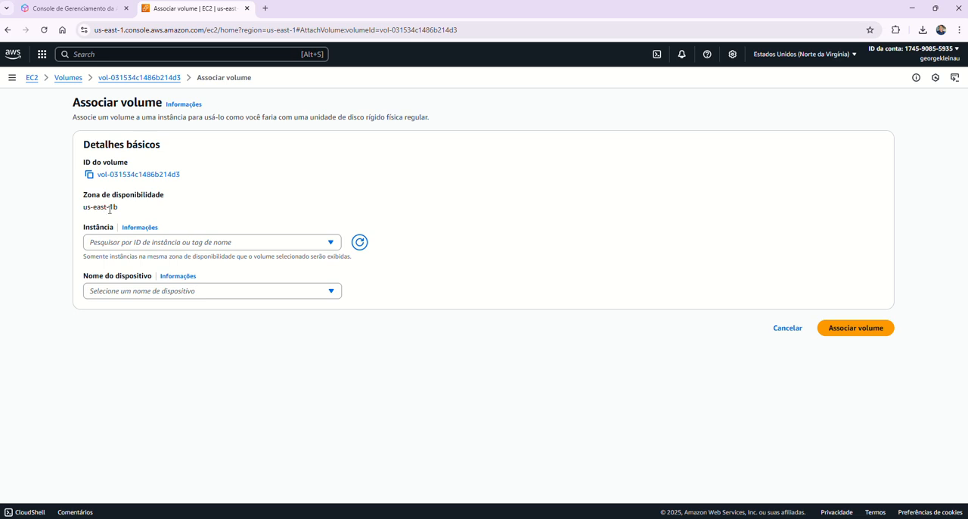
click(326, 245)
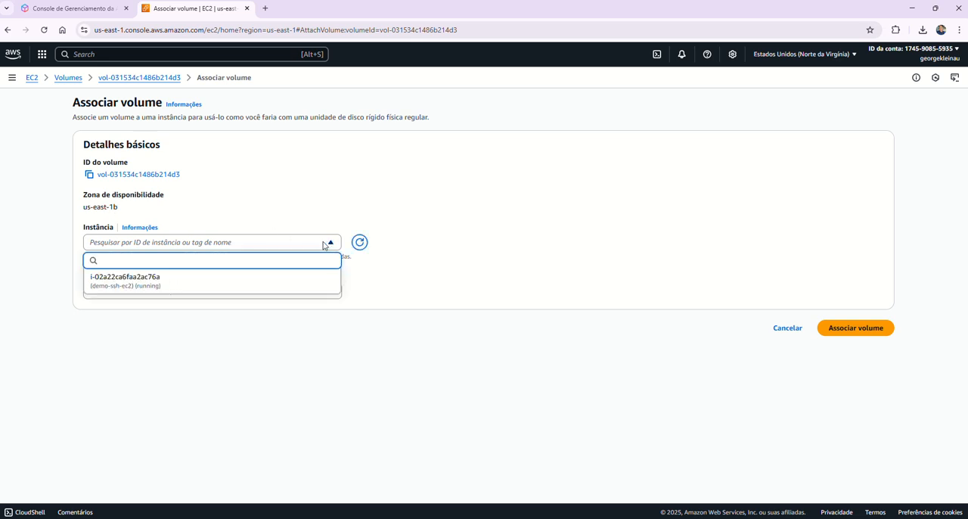
click(115, 282)
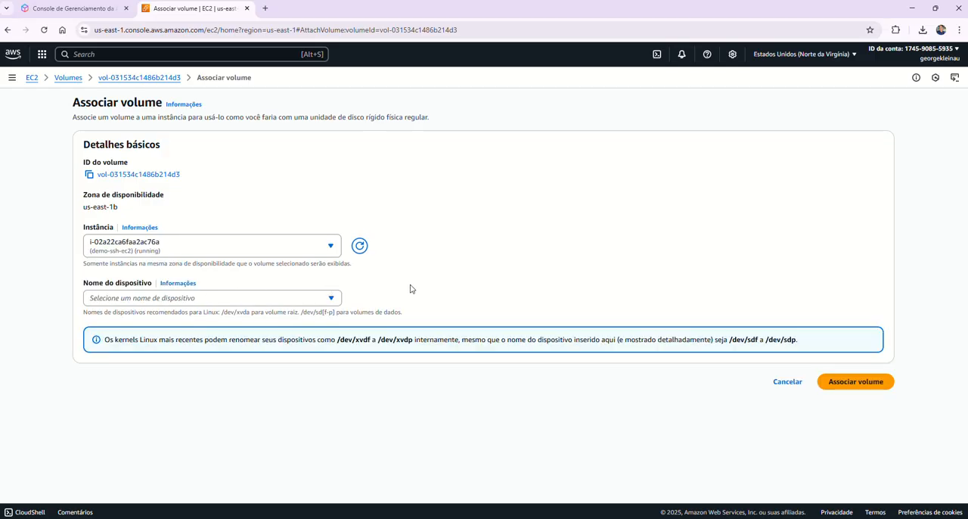
click(330, 301)
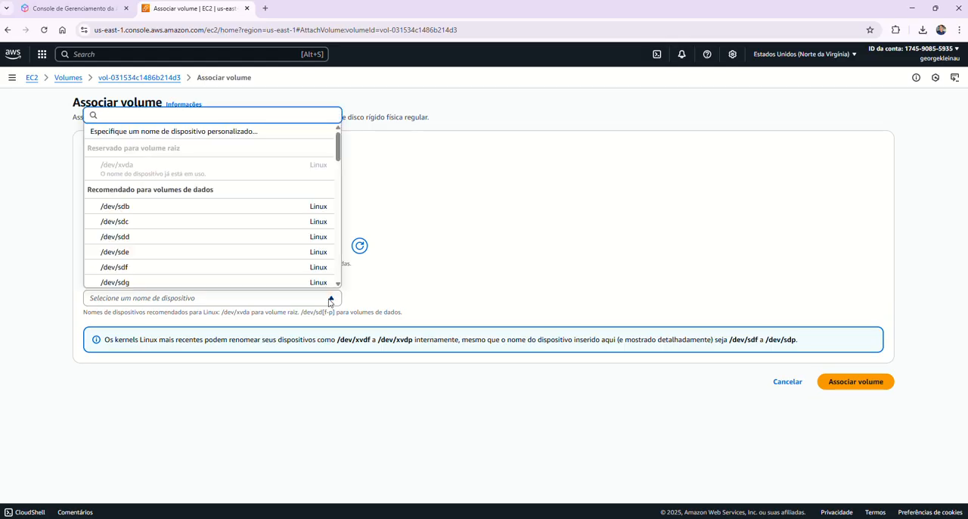
click(156, 210)
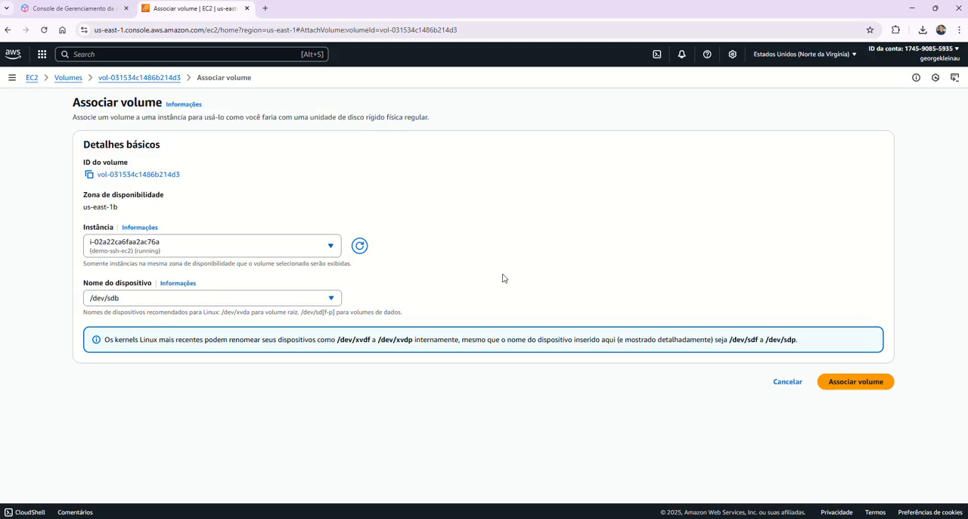
click(857, 382)
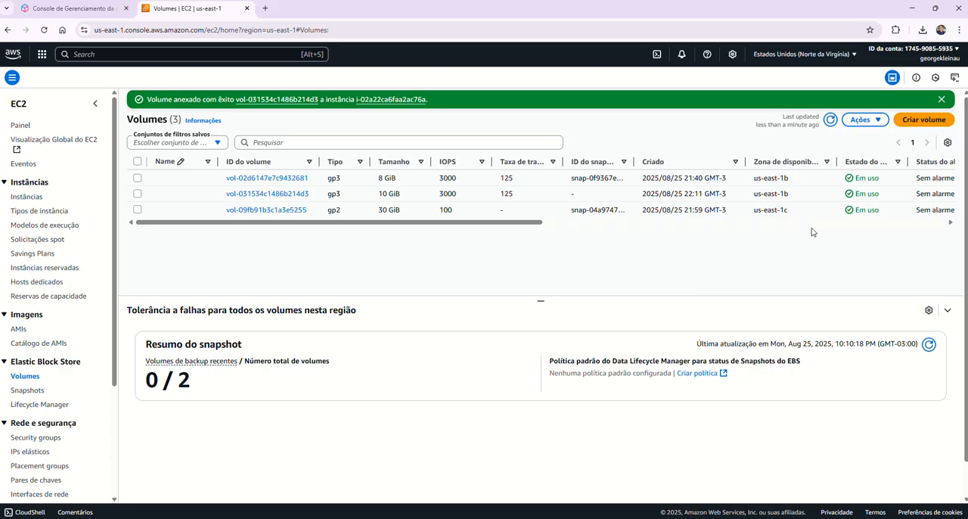
Step: Open a browser terminal session on demo-ssh-ec2 through its public IP as ec2-user
click(22, 197)
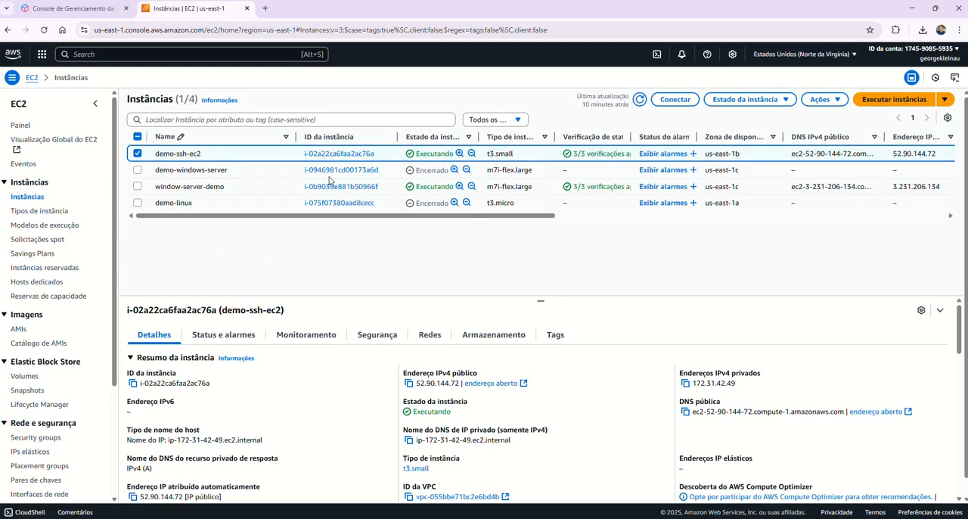
click(674, 100)
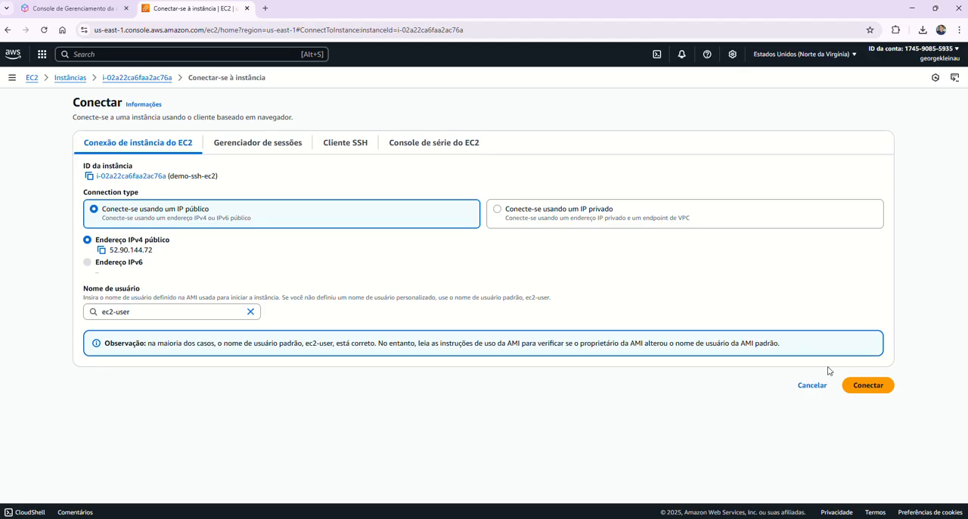
click(862, 386)
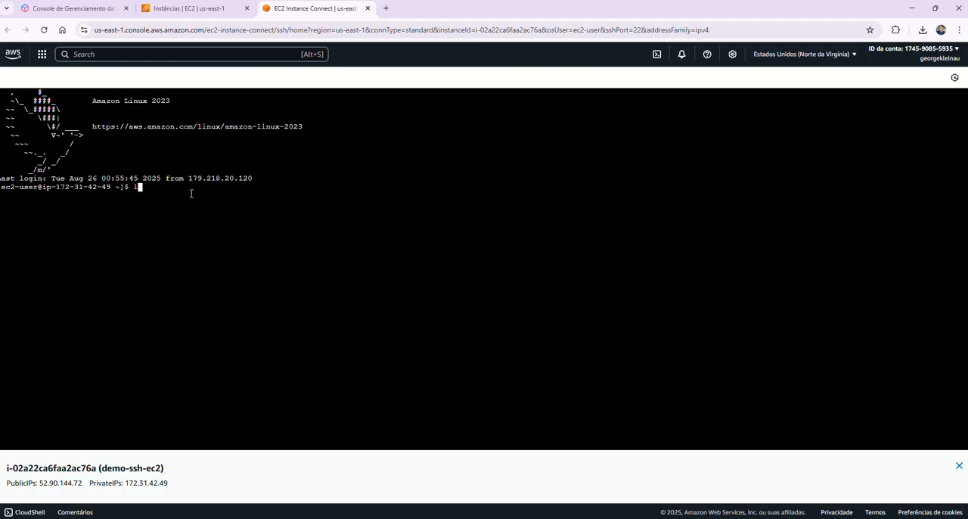
Step: Check that the attached device exists on the instance by running ls /dev/sdb
text(ls /dev/sdb)
key(BackSpace)
key(Return)
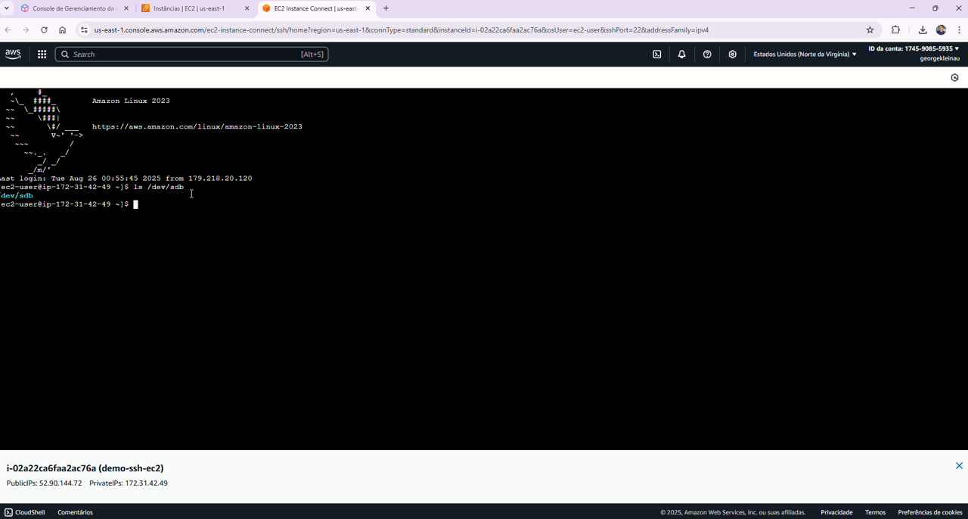
Step: Try to install the partitioning tool with sudo yum install fdisk
text(sudo yum install fdisk)
key(Return)
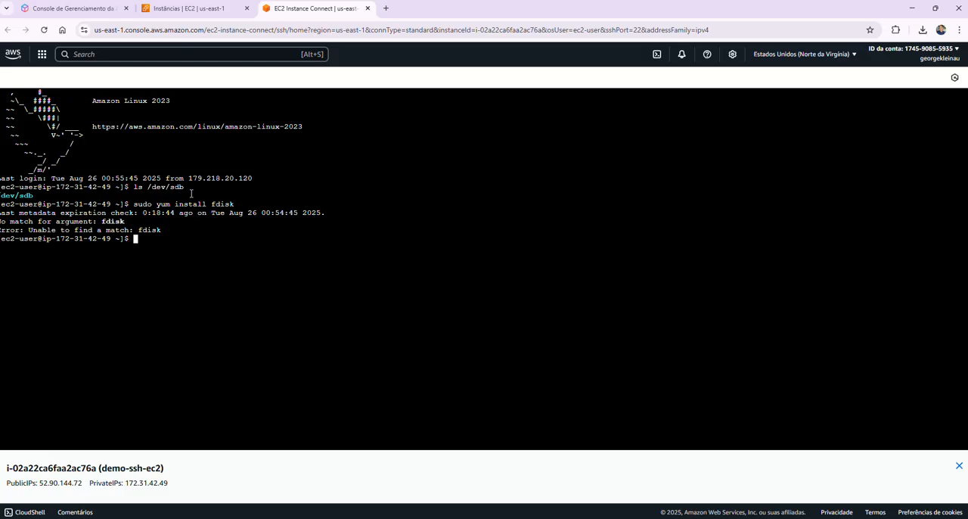
Step: Try running sudo fdisk -a, and display the available options with fdisk --help
text(sudo fdisk -a)
key(Return)
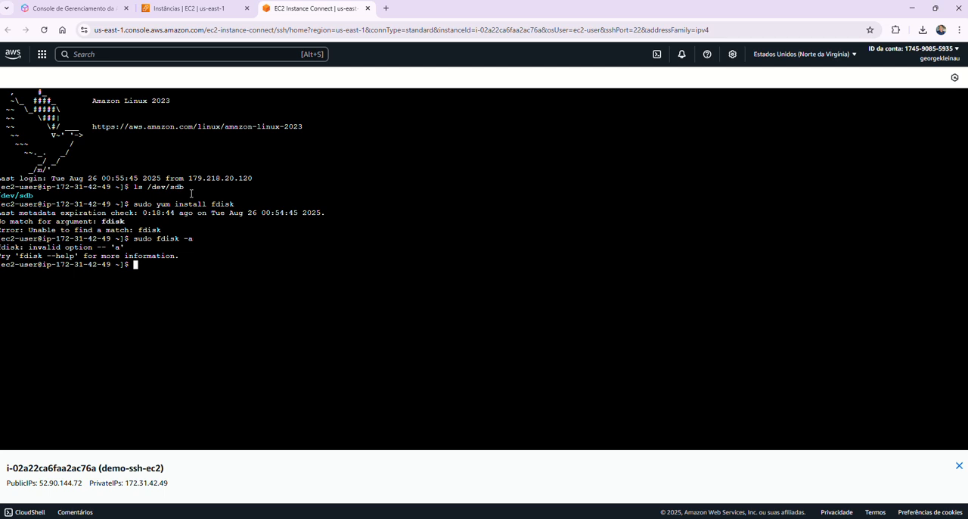
text(fdisk --help)
key(Return)
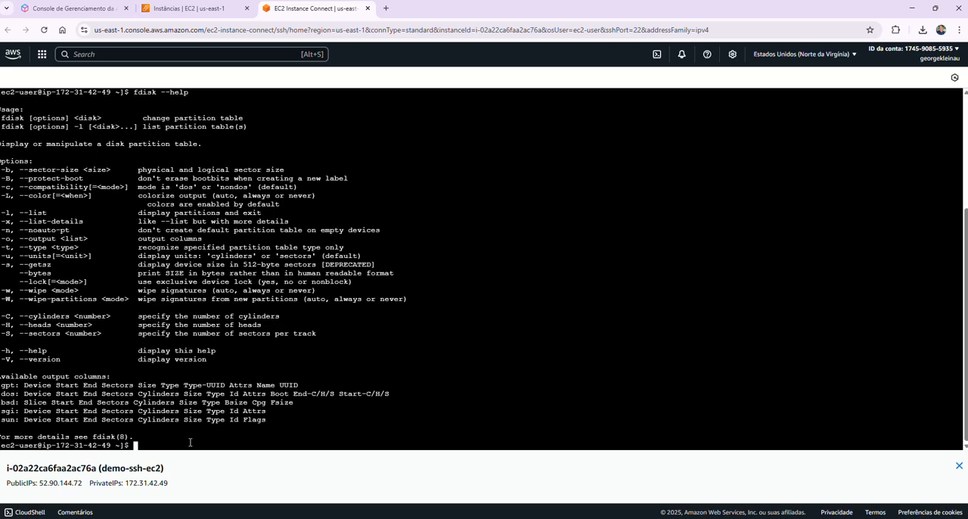
Step: Try to list the disks' partition tables with fdisk -l, without sudo
key(Up)
key(BackSpace)
key(BackSpace)
key(BackSpace)
key(BackSpace)
key(BackSpace)
key(BackSpace)
text(-l)
key(Return)
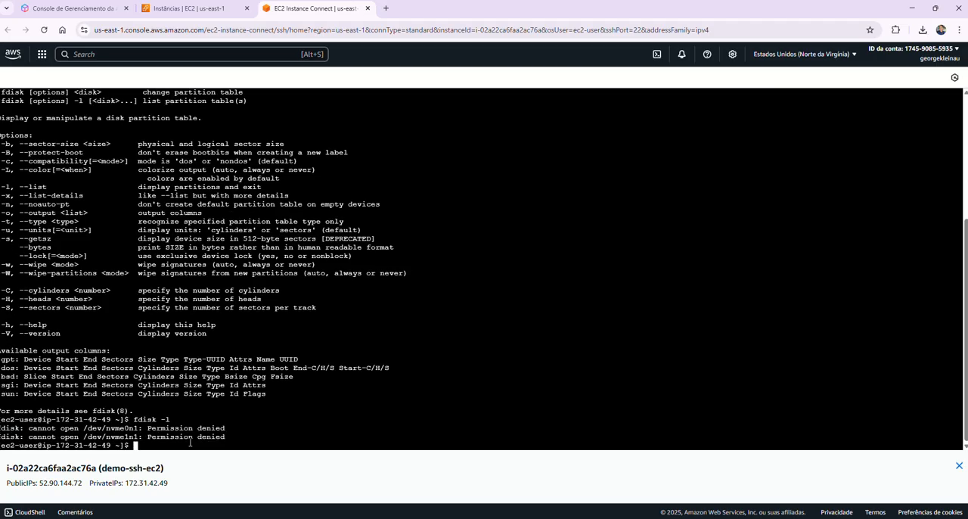
Step: List all disks and partitions on the instance with sudo fdisk -l
key(Up)
key(Home)
text(sudo)
key(Return)
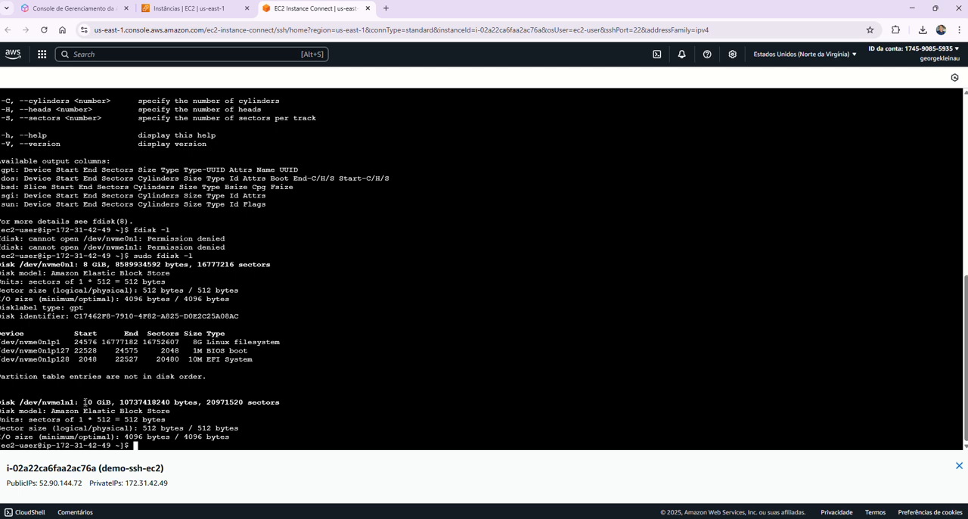
Step: Highlight the /dev/nvme1n1 disk size and the /dev/nvme0n1p1 Linux filesystem entry, and close the terminal session
drag(86, 401, 126, 411)
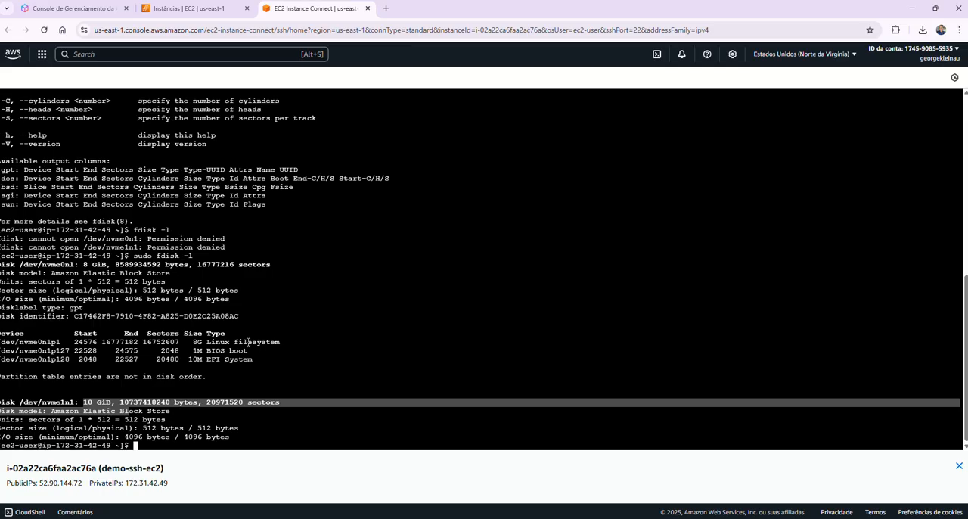
drag(278, 342, 195, 349)
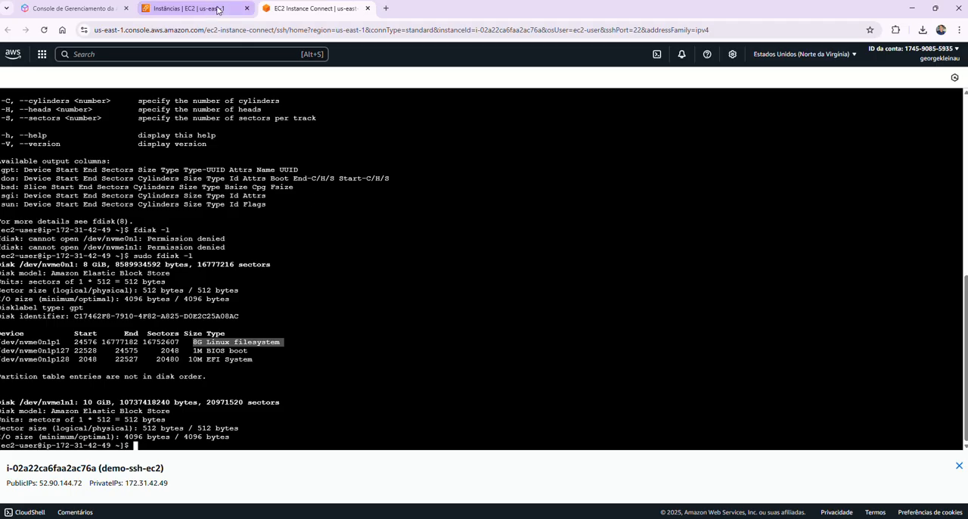
click(367, 8)
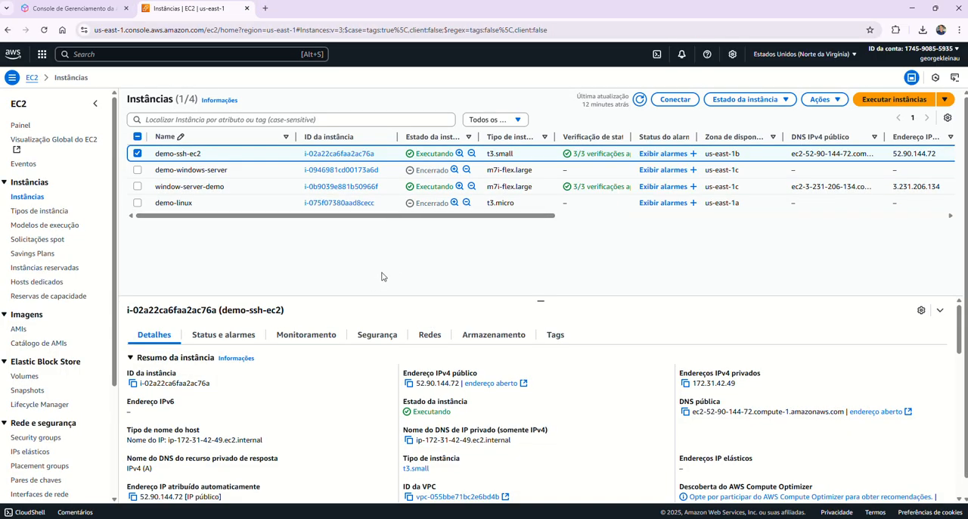
Step: Review both block devices in demo-ssh-ec2's storage details, compare their delete-on-termination settings, and select the /dev/sdb volume
click(475, 339)
scroll(505, 345, down, 3)
scroll(504, 333, down, 1)
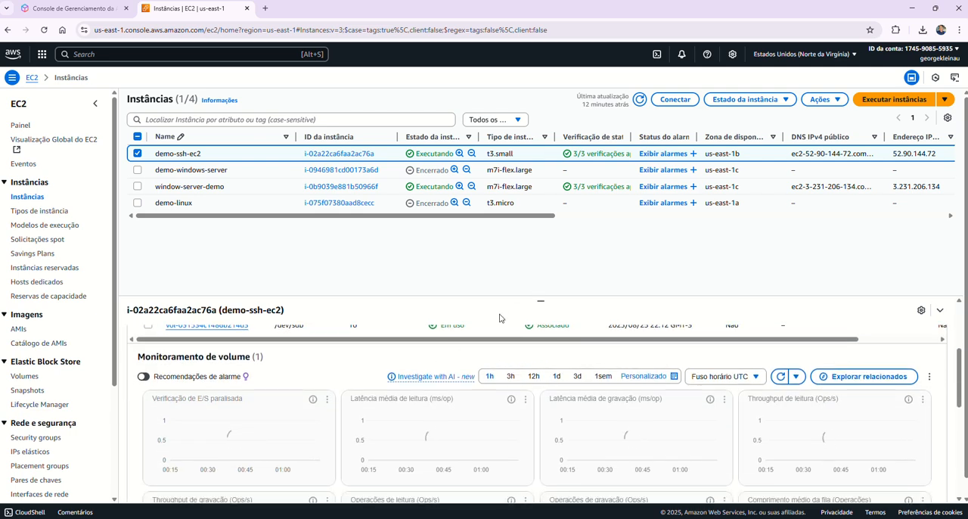
scroll(502, 318, up, 2)
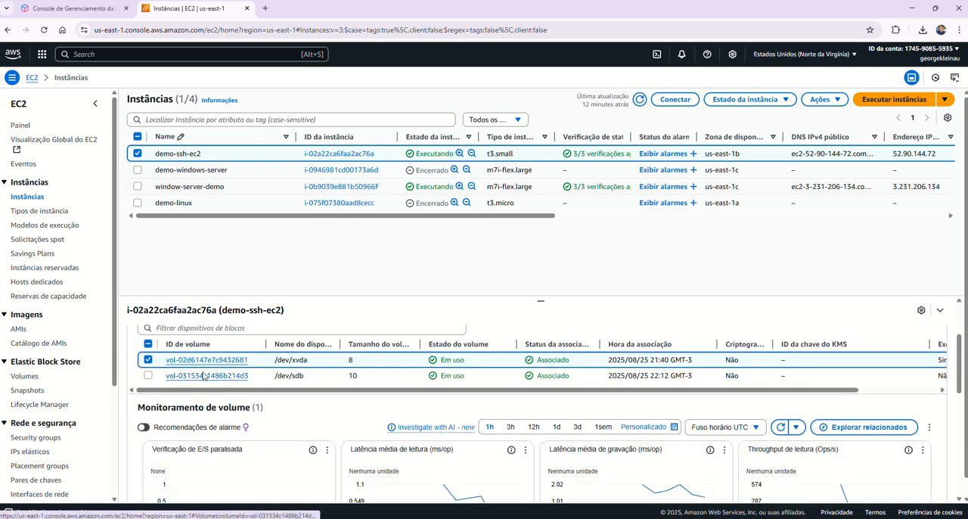
drag(287, 392, 469, 409)
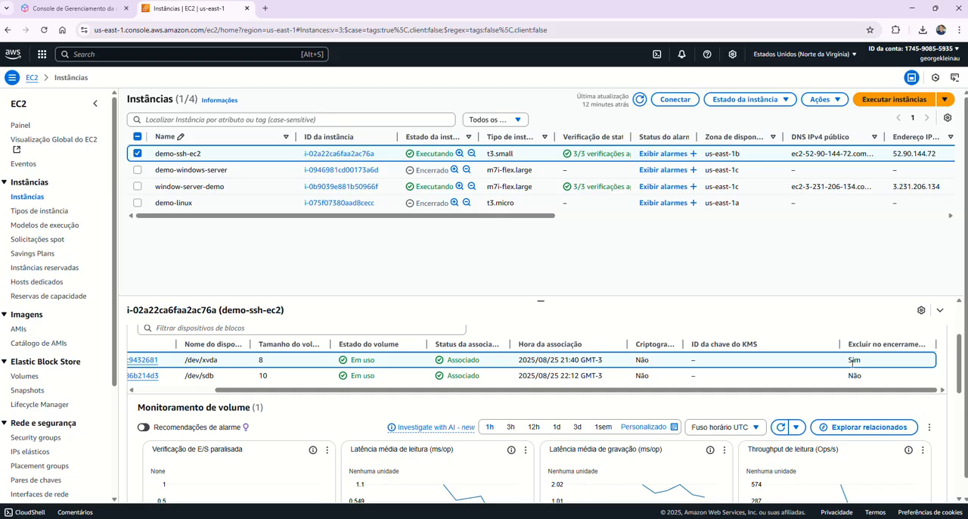
drag(847, 394, 707, 394)
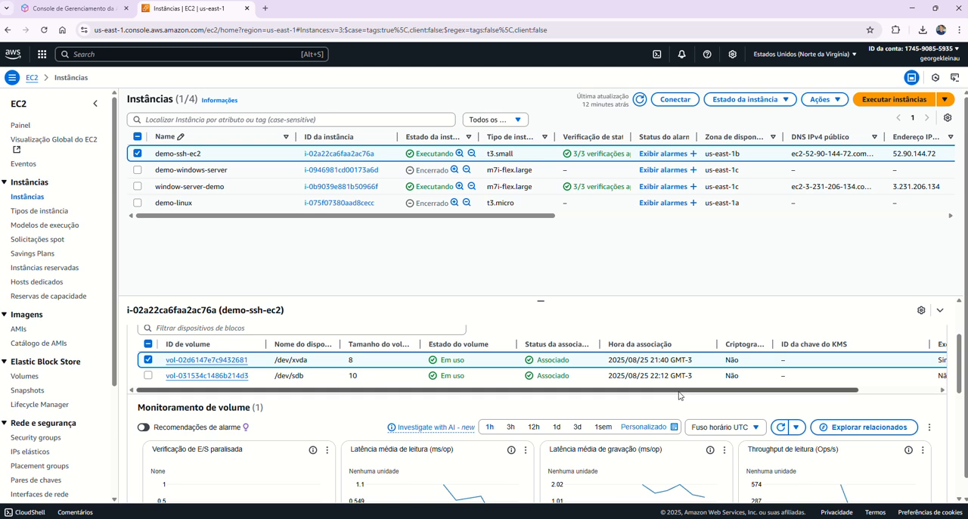
drag(681, 394, 795, 401)
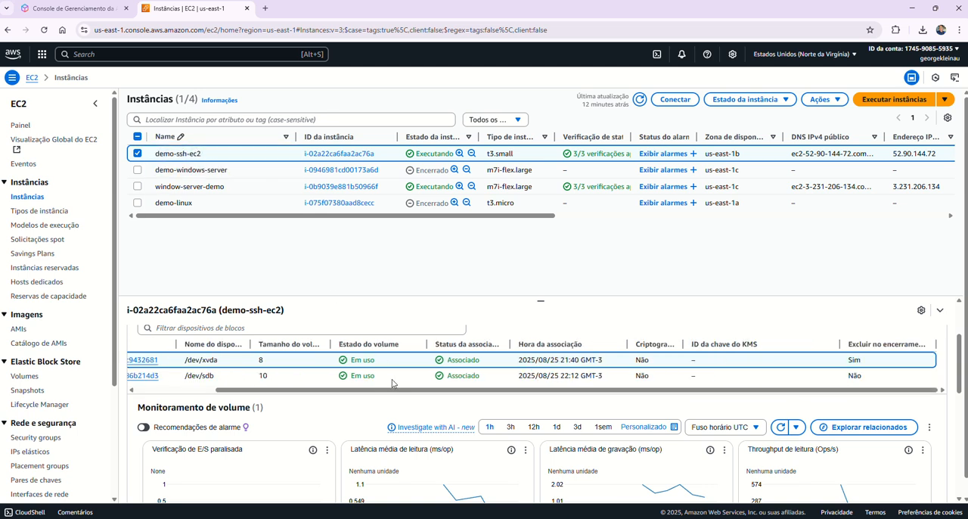
drag(390, 390, 294, 394)
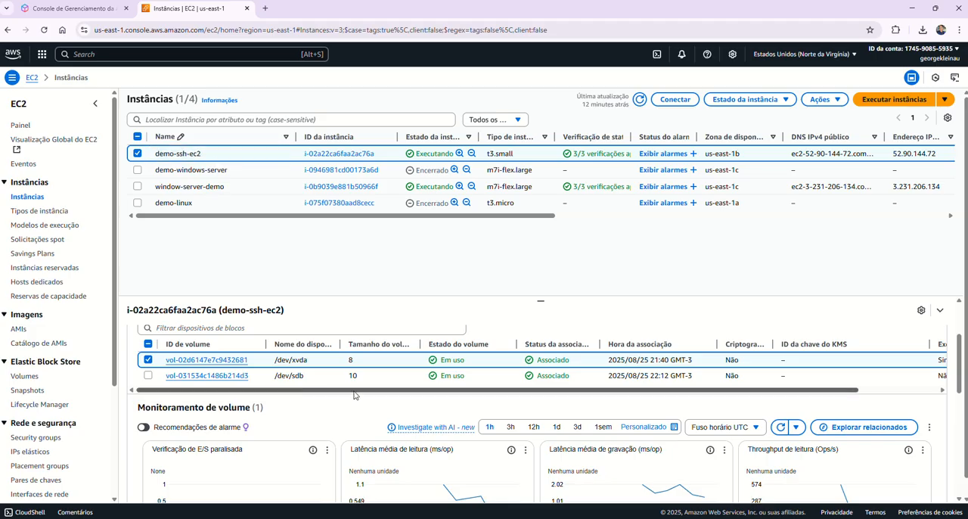
click(148, 375)
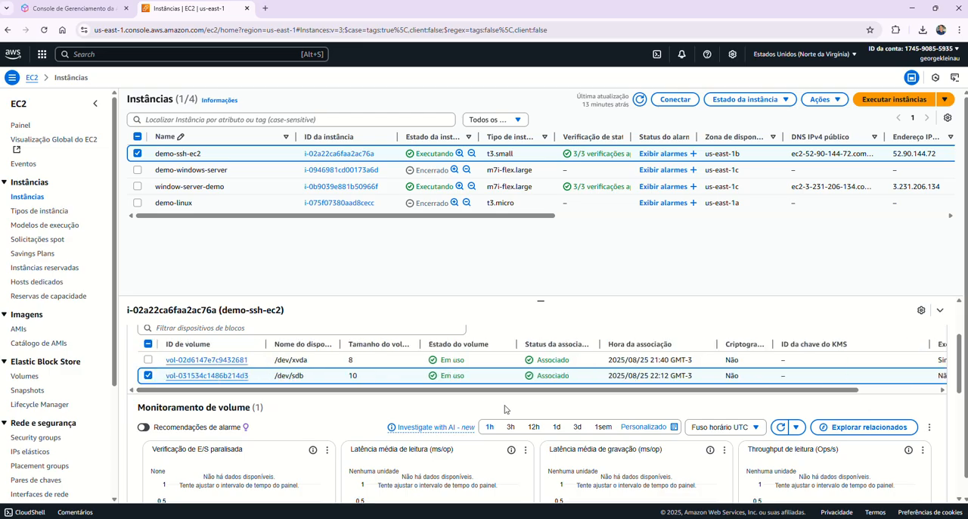
Step: Force-detach the 10 GiB volume from the EBS volumes list, confirming with the text desassociar
click(28, 377)
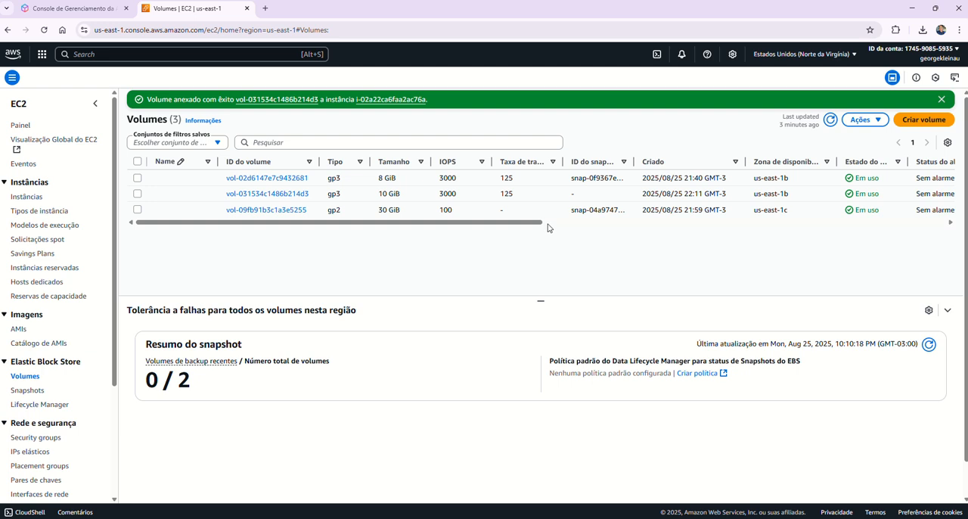
click(138, 195)
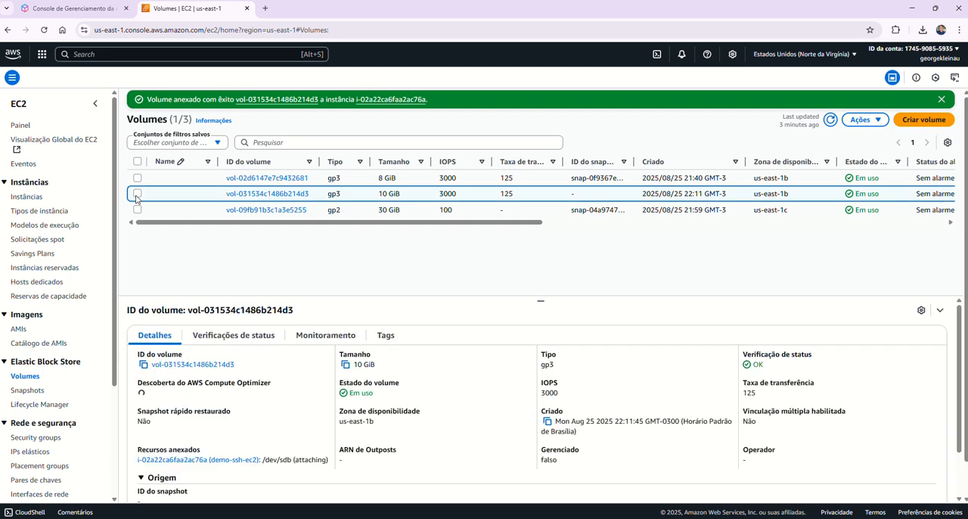
click(862, 119)
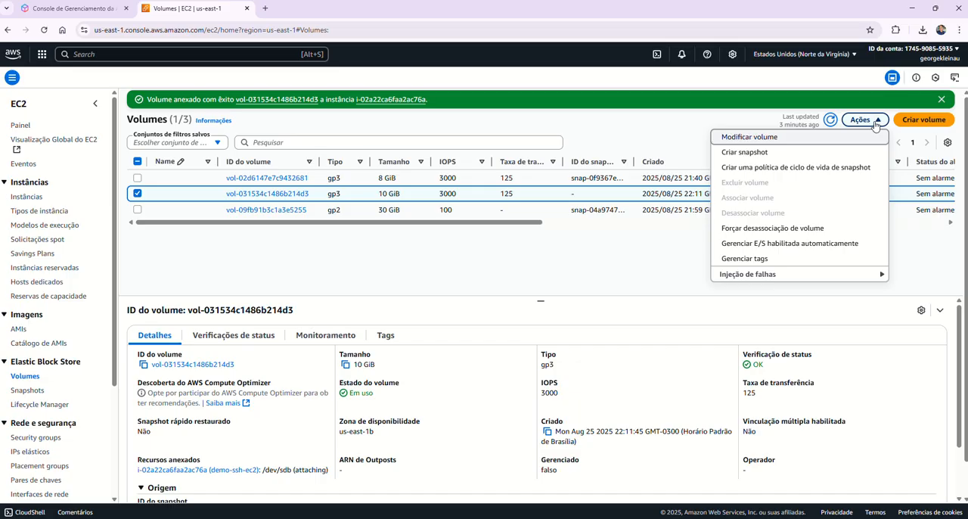
click(797, 234)
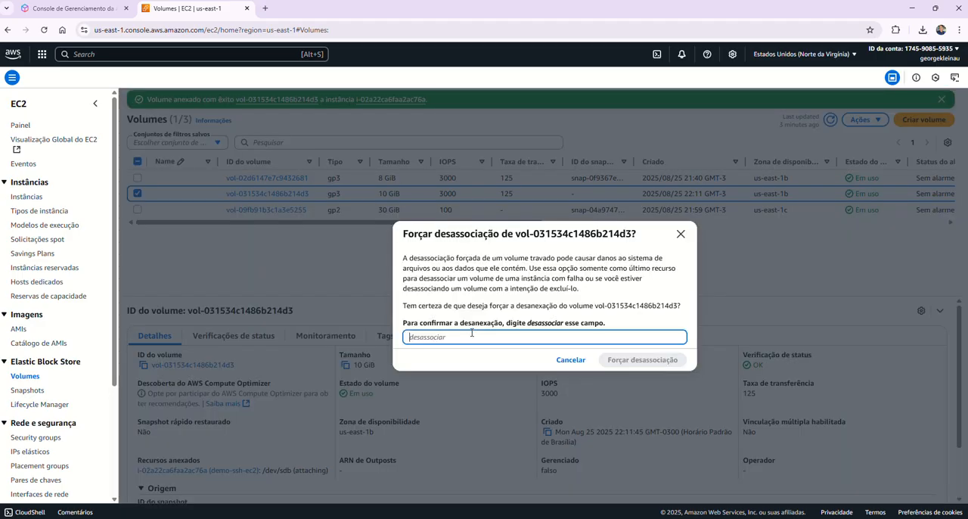
text(desassociar)
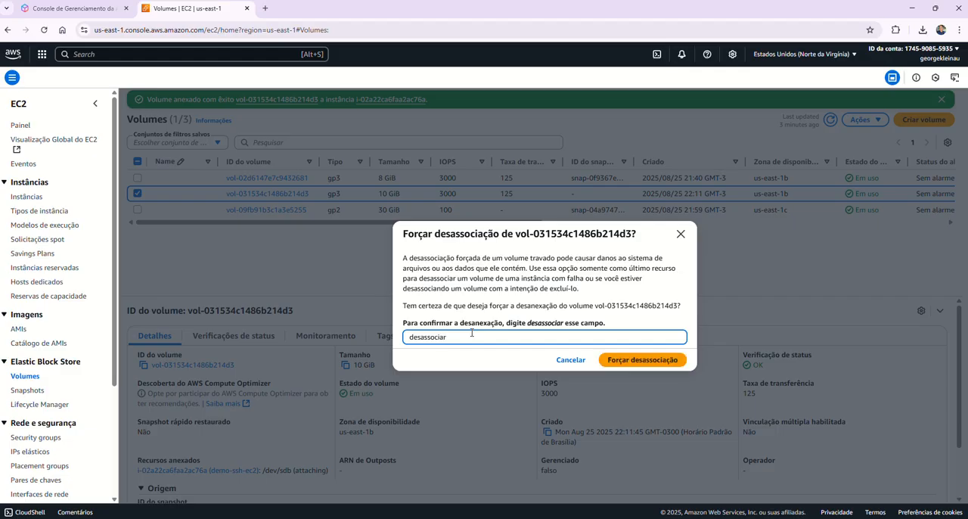
click(642, 360)
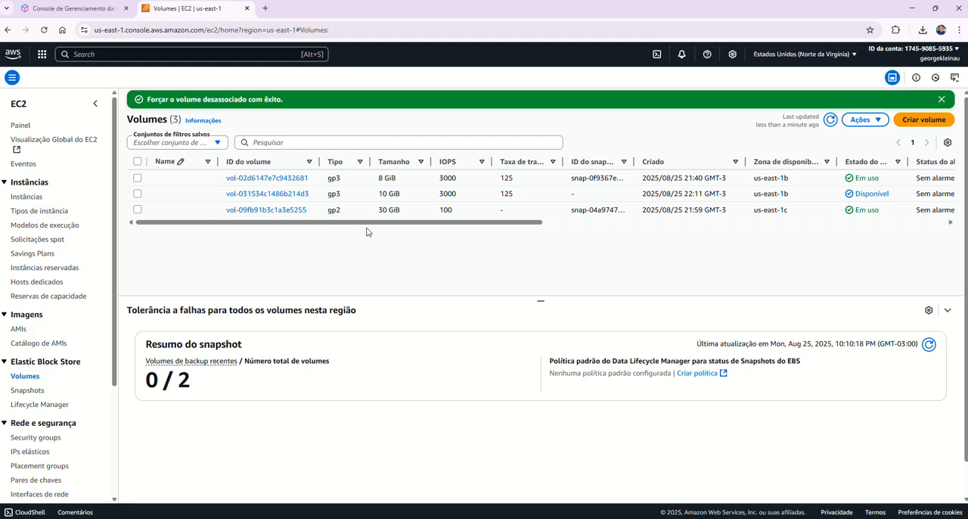
Step: Delete the detached 10 GiB gp3 volume, confirming with the text excluir
drag(367, 231, 340, 227)
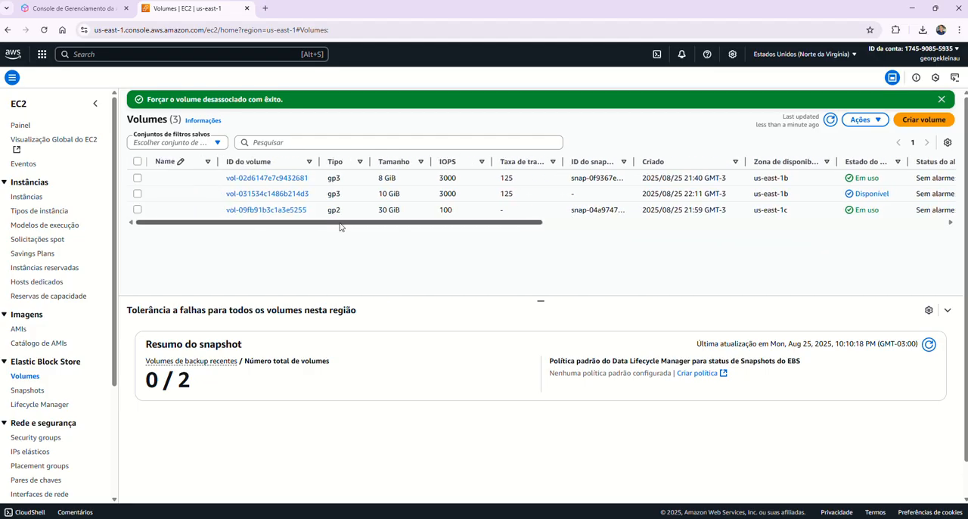
click(139, 194)
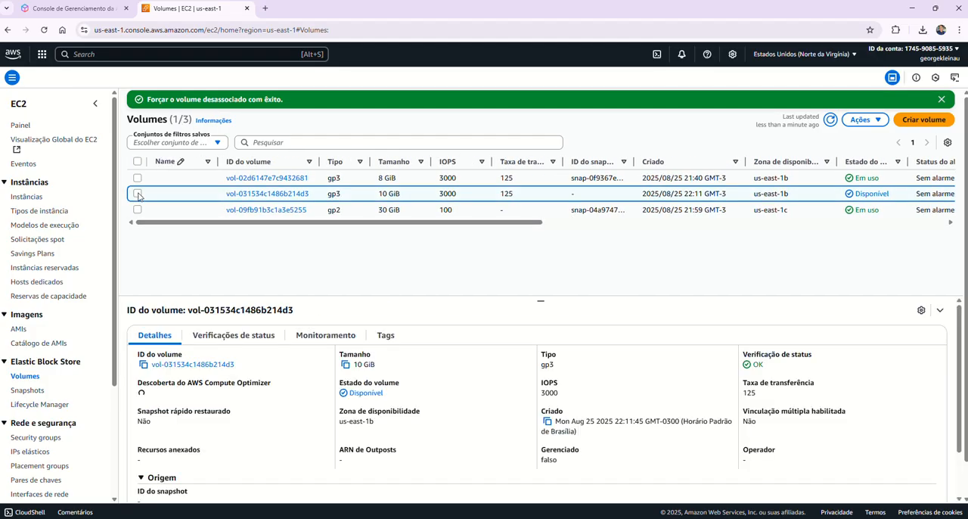
click(876, 121)
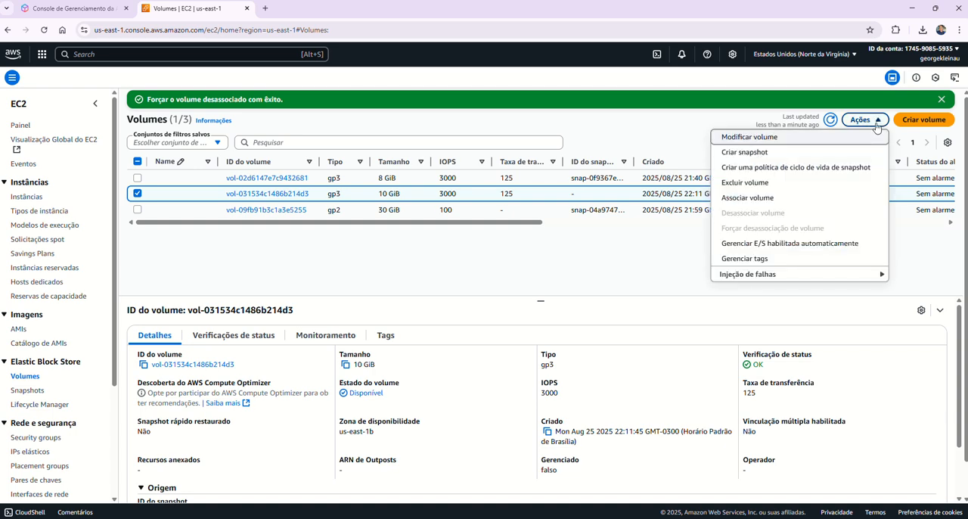
click(746, 183)
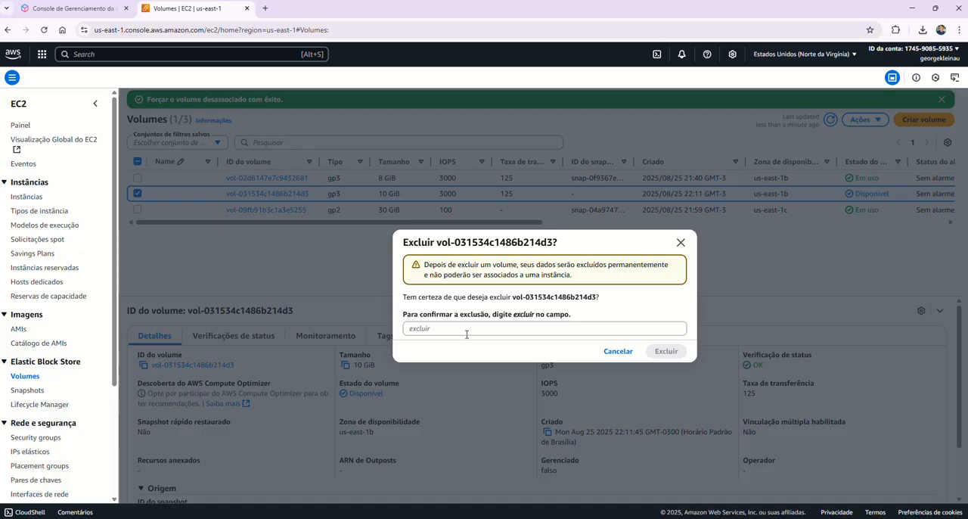
click(455, 329)
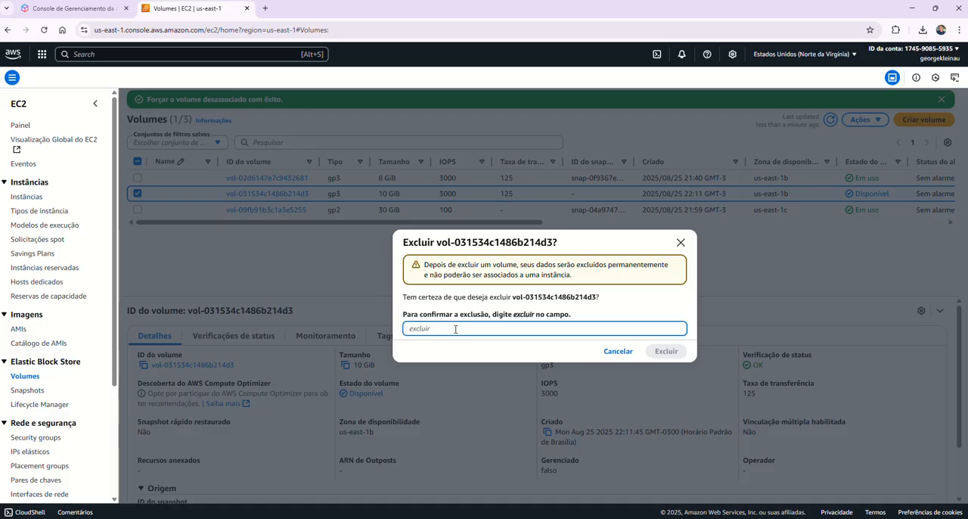
text(excluir)
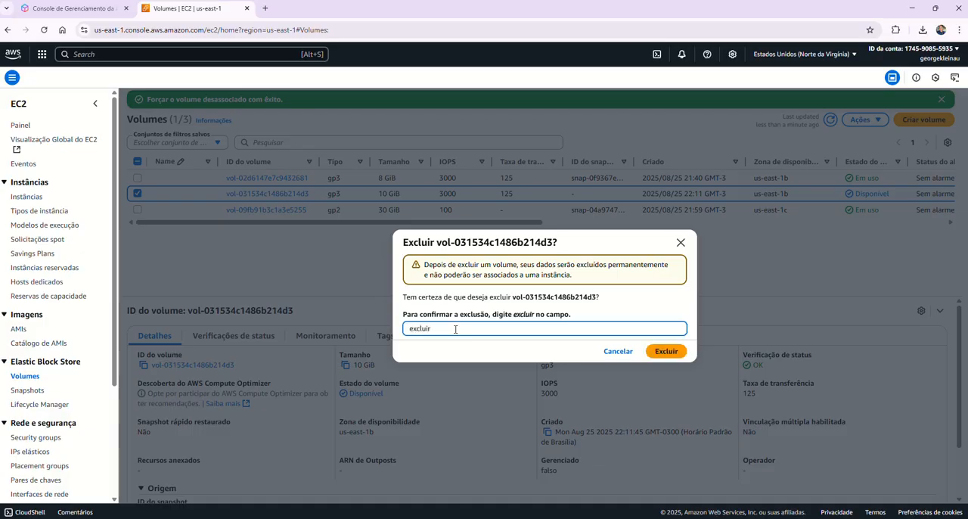
click(666, 350)
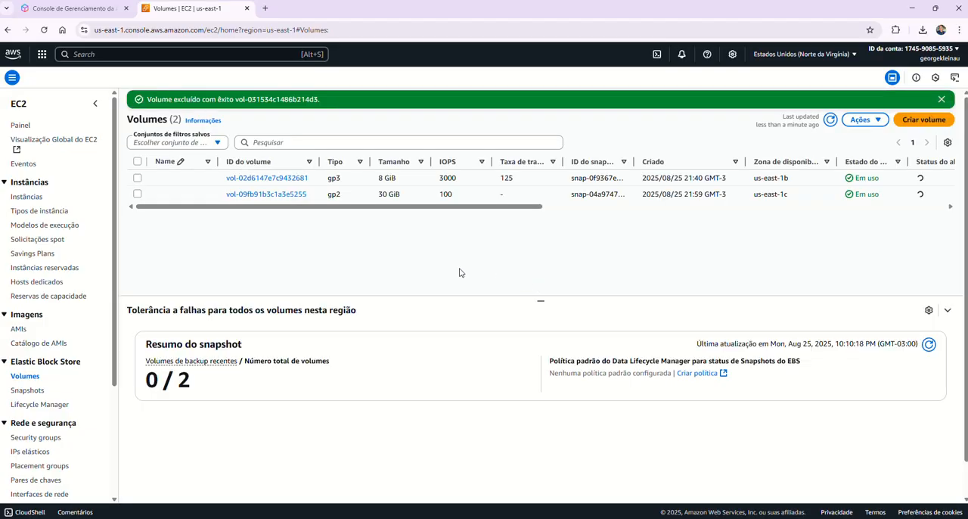